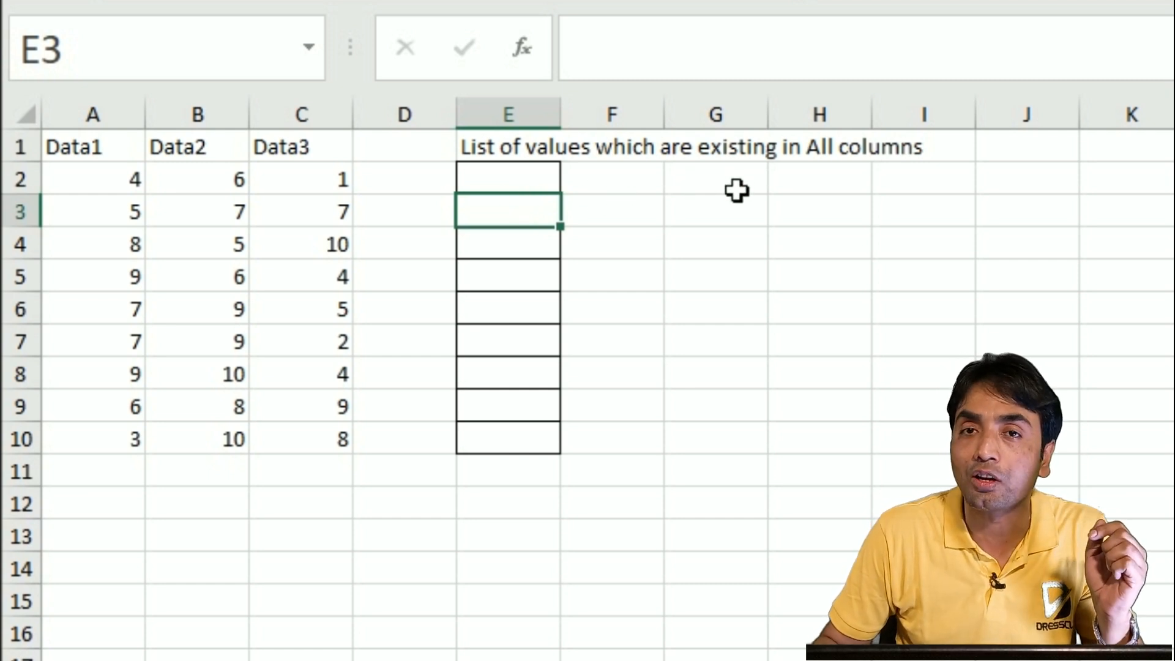
Step: In E2, start an IF formula with an AND test whose first condition is COUNTIF(Data2,A2)>=1, using B2:B10 as the range
left_click(535, 189)
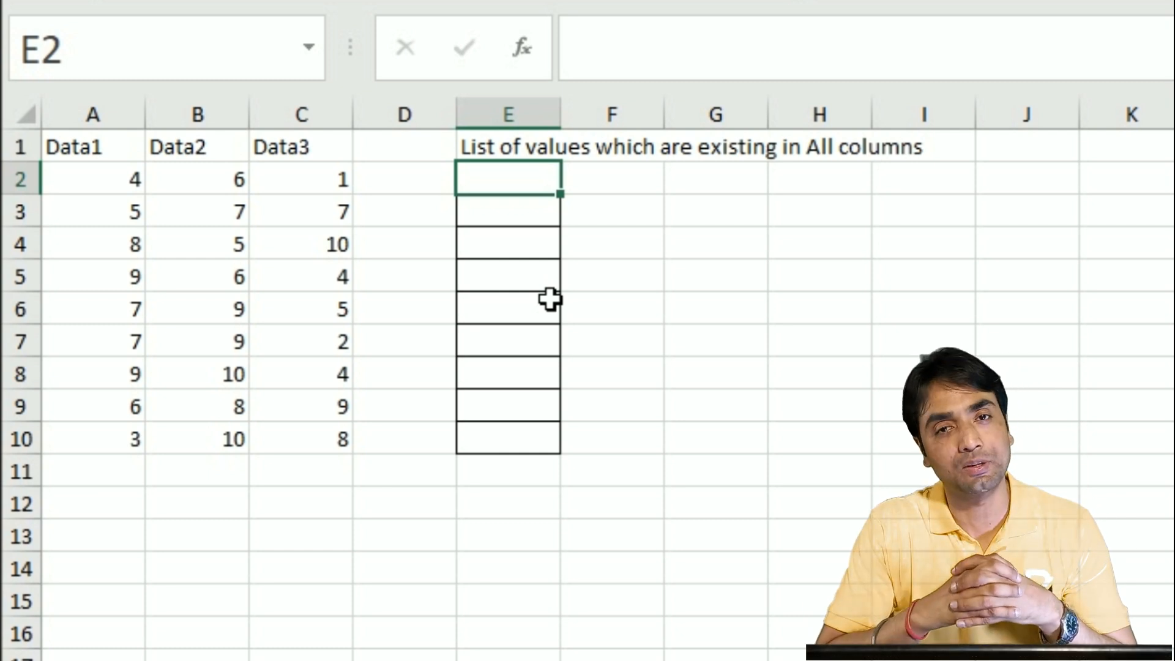
type("=if")
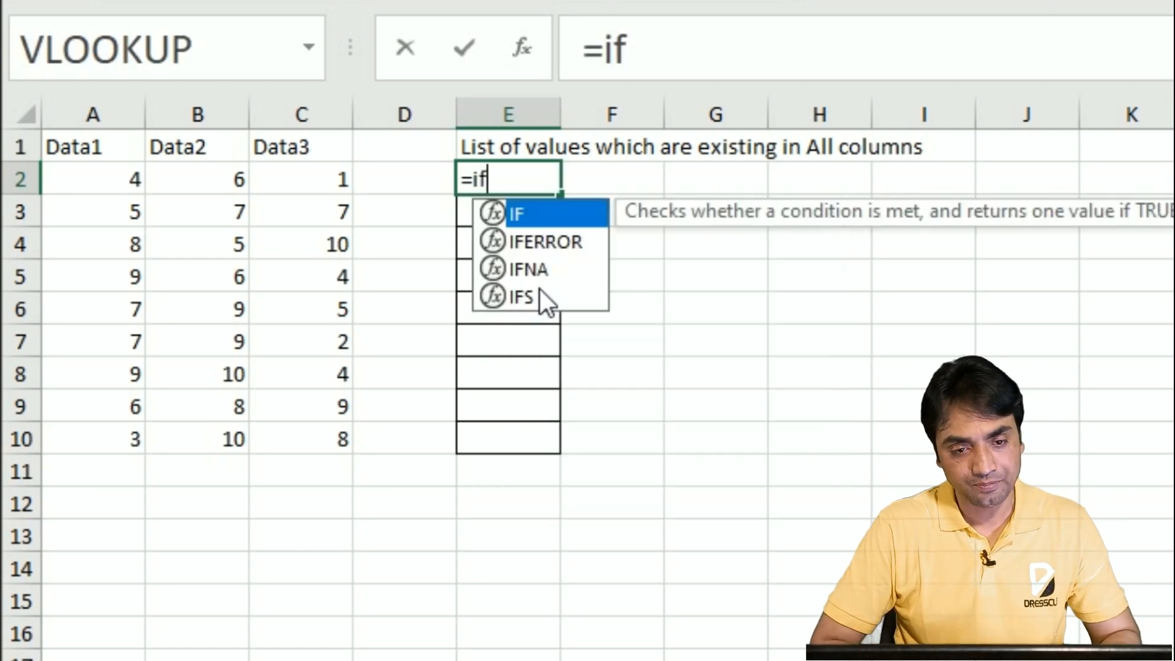
key("Tab")
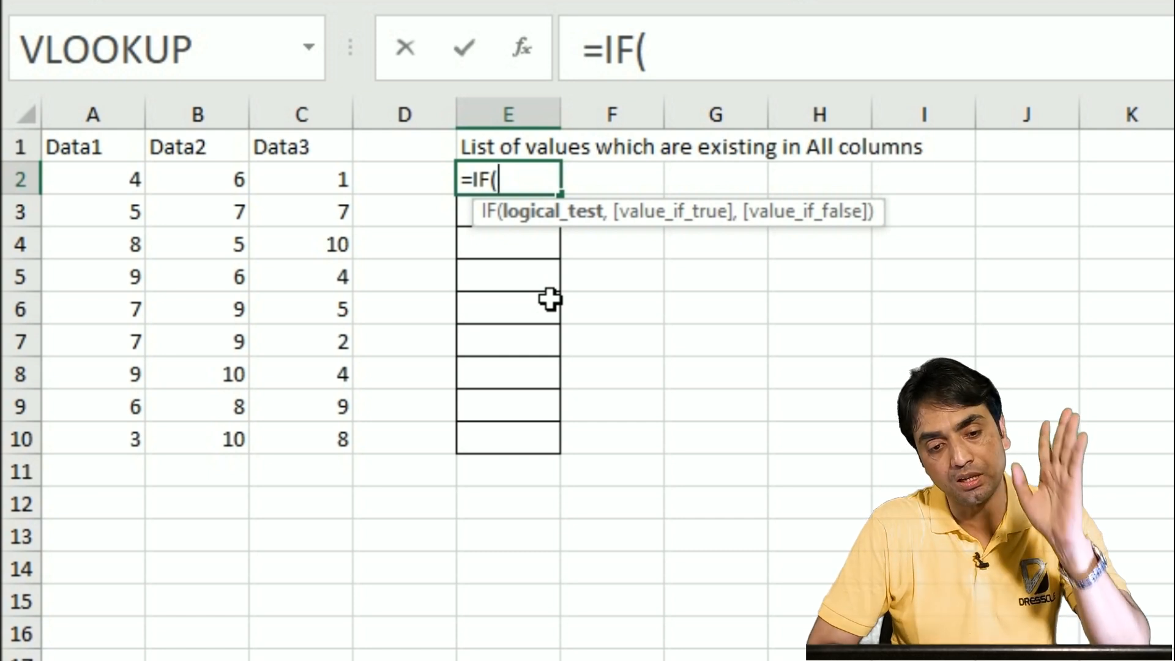
type("and")
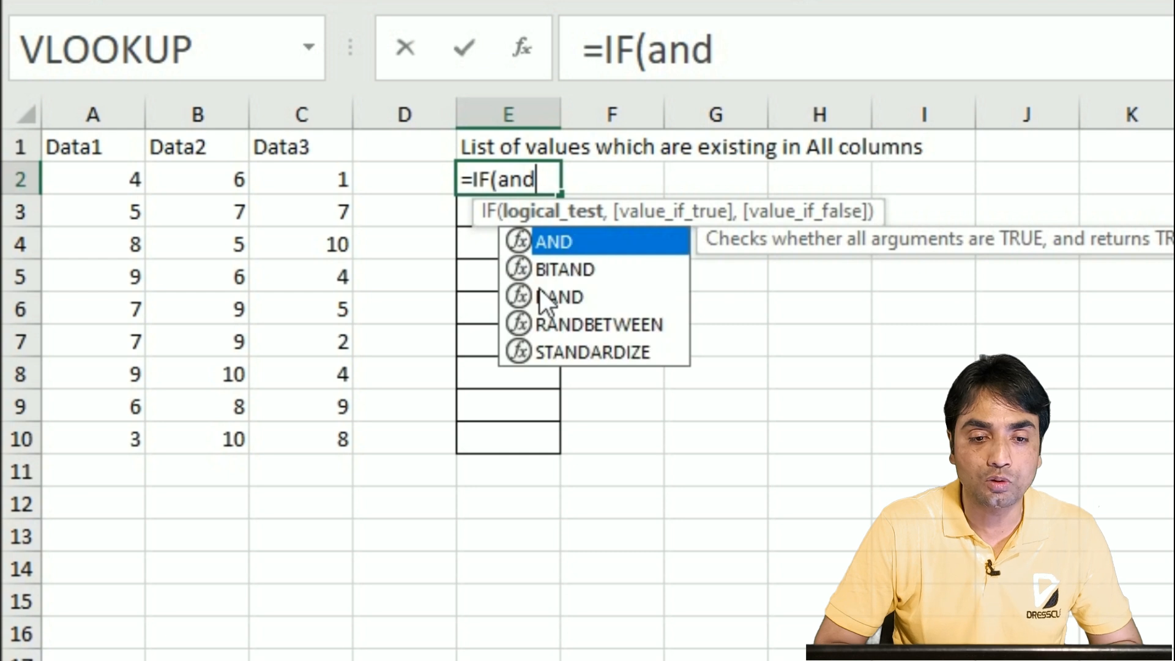
key("Tab")
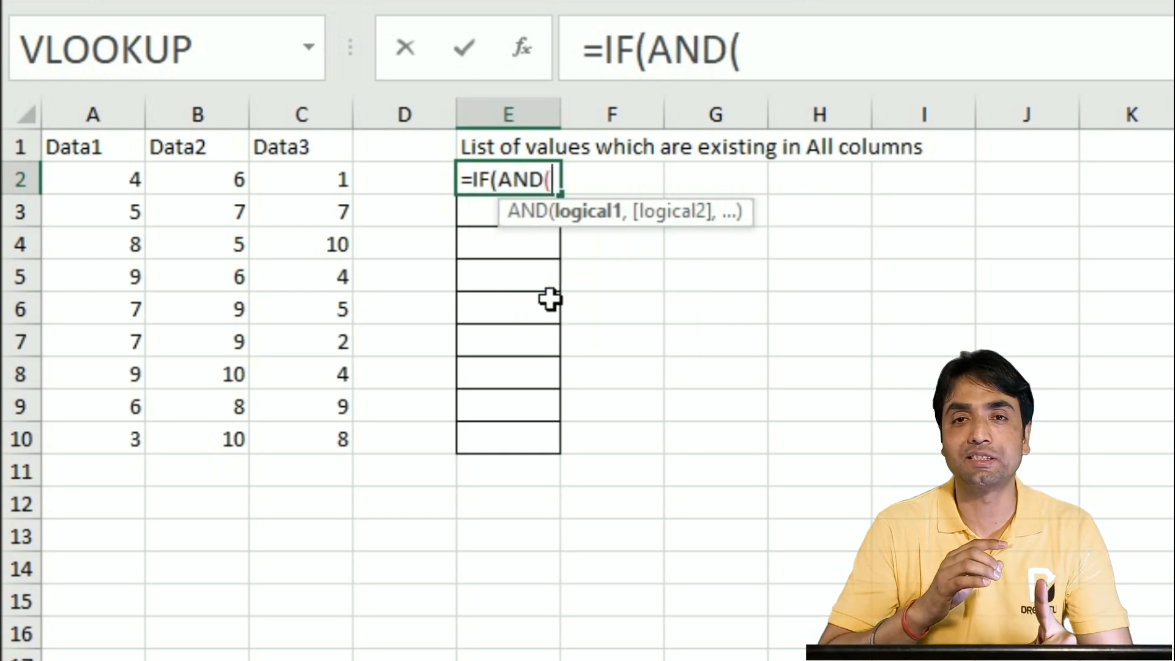
type("counti")
key("Tab")
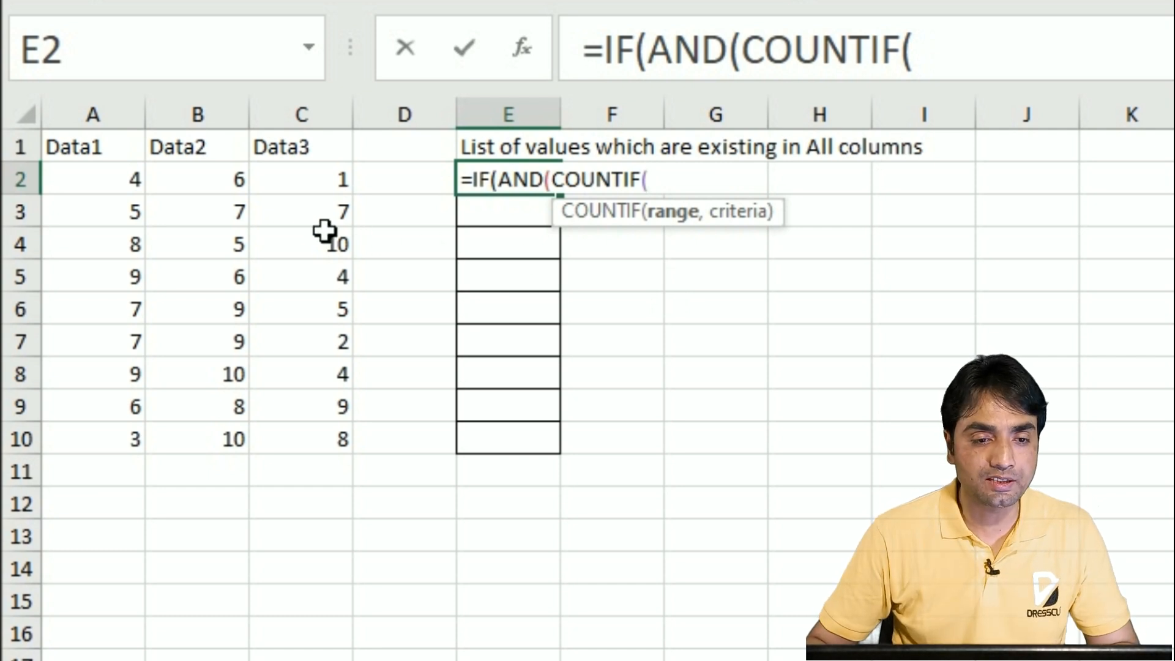
left_click_drag(202, 191, 218, 448)
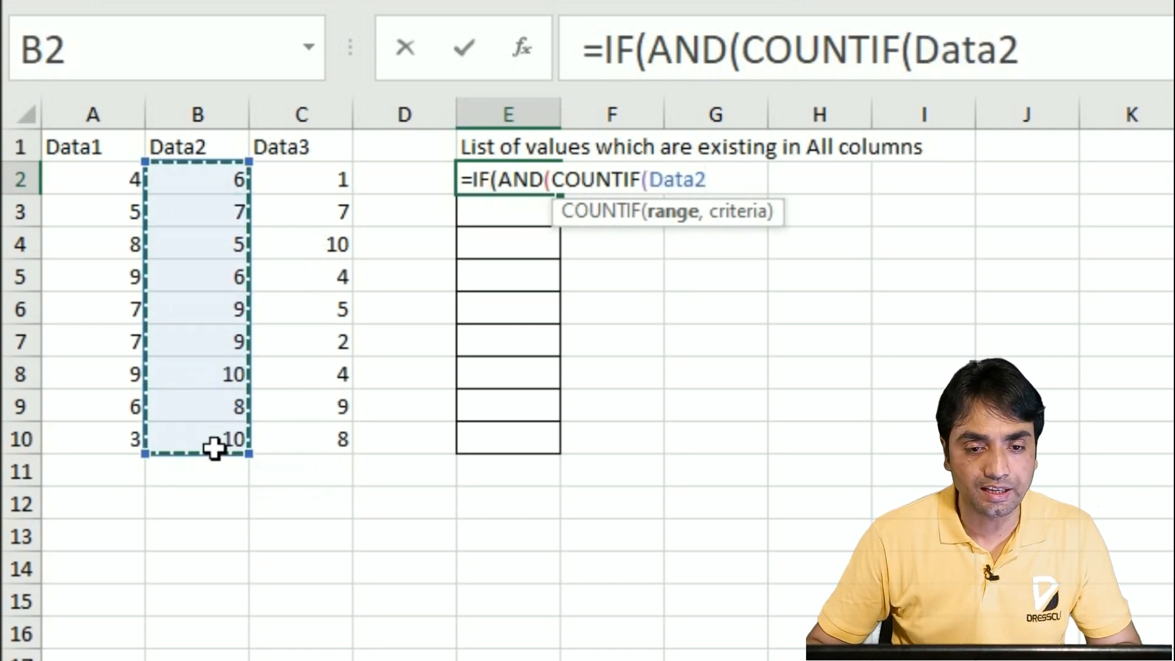
type(",")
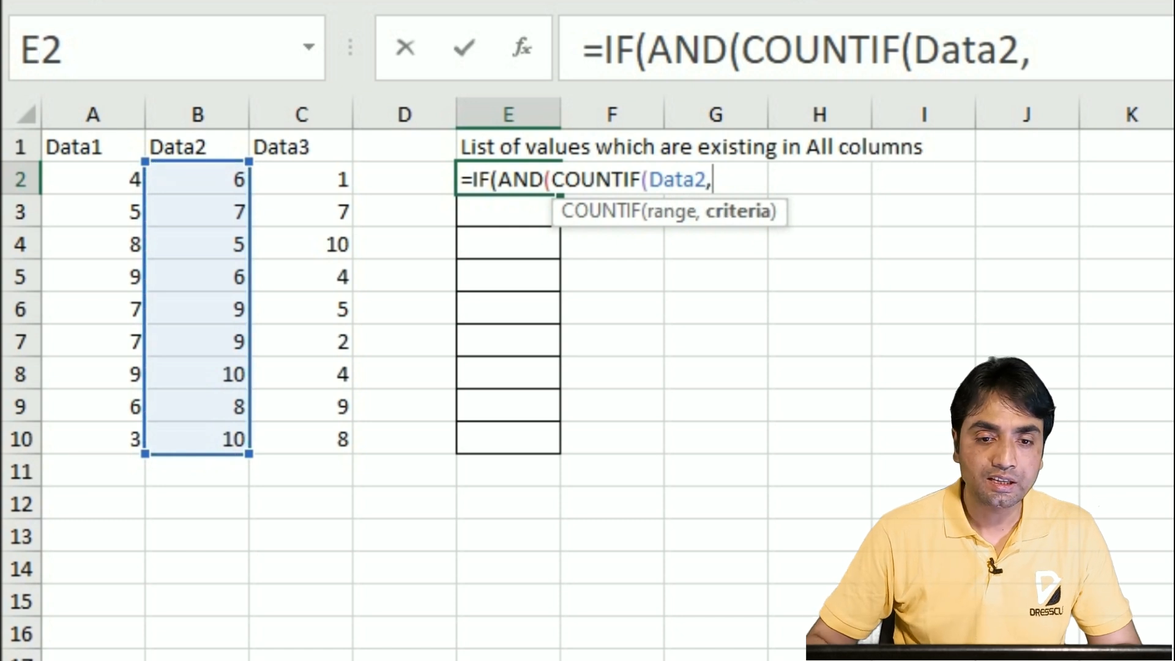
left_click(105, 188)
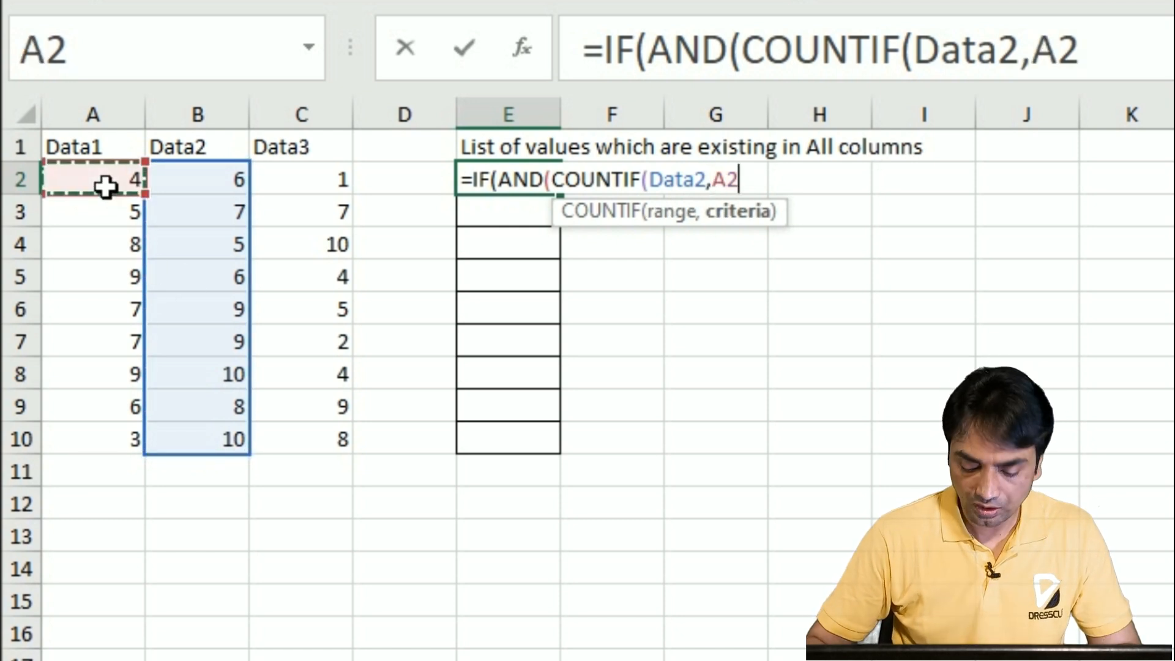
type(")>=1")
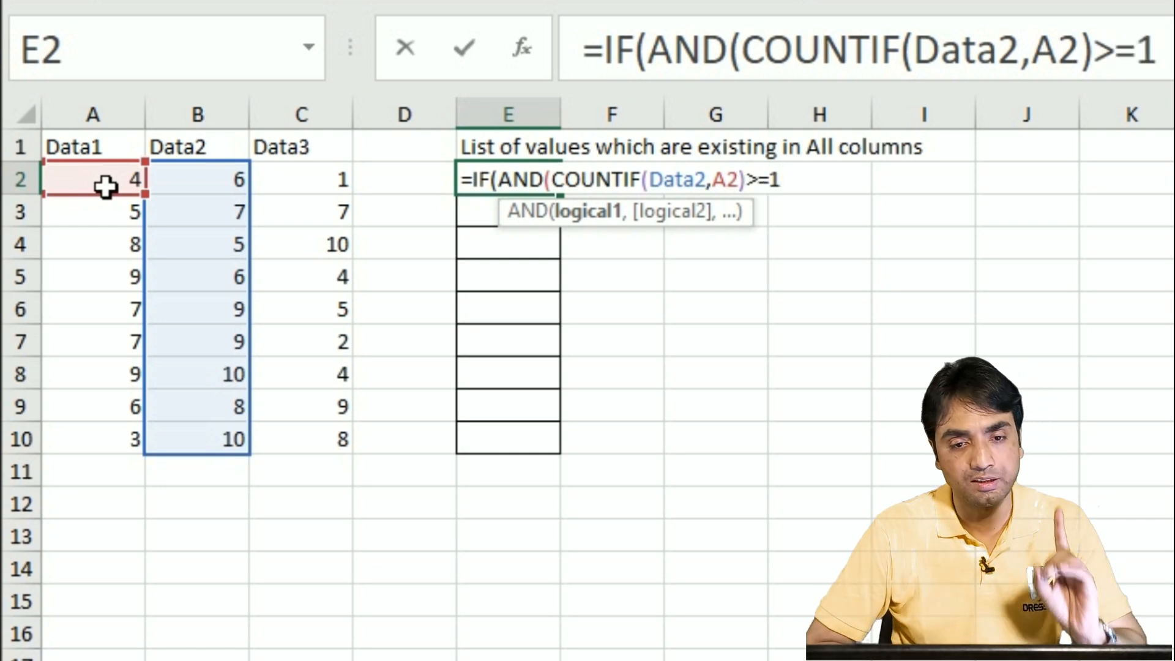
Step: Add COUNTIF(Data3,A2)>=1 as the second AND condition, using C2:C10 as the range, and close the AND test
type(",")
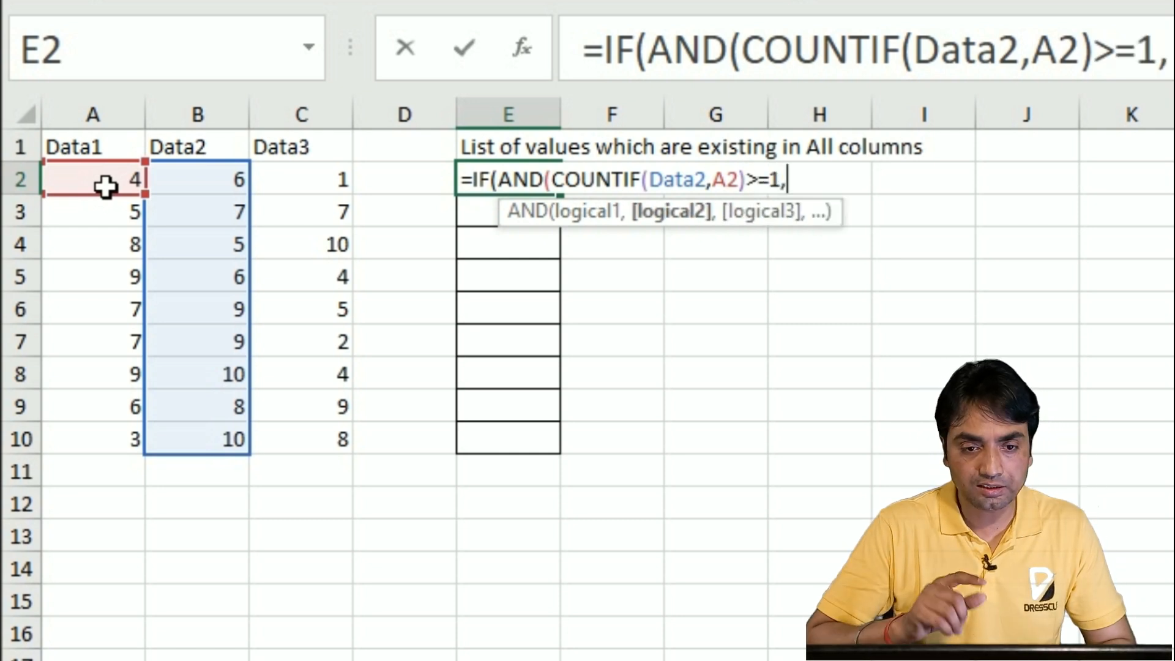
type("countif")
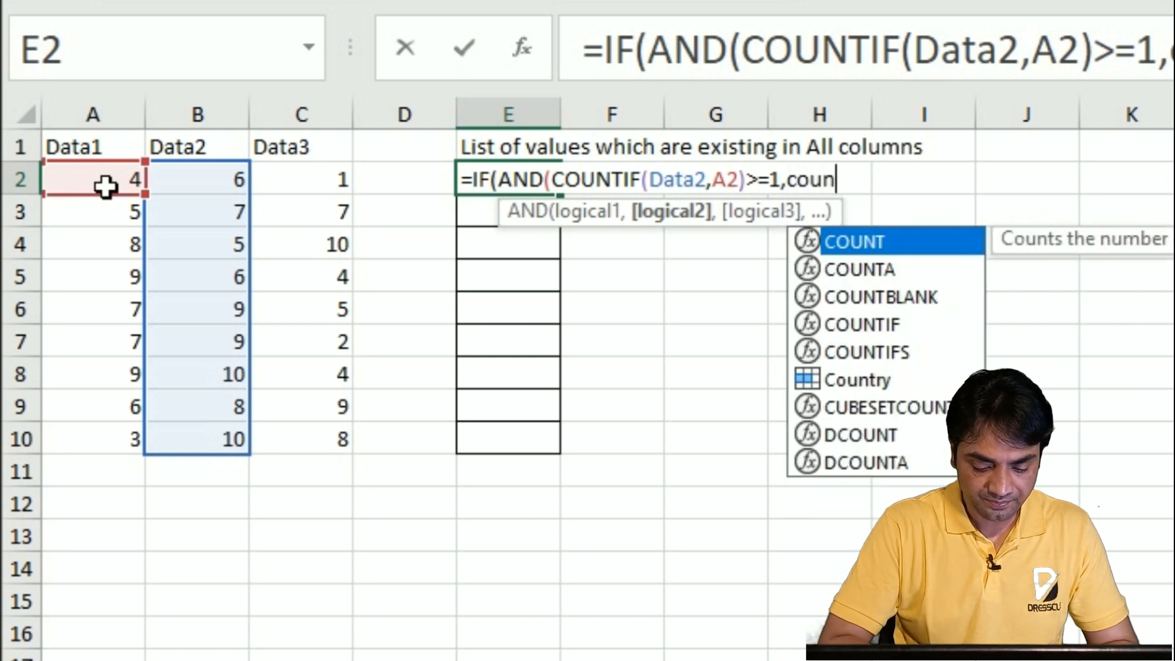
key("Tab")
left_click_drag(318, 197, 319, 442)
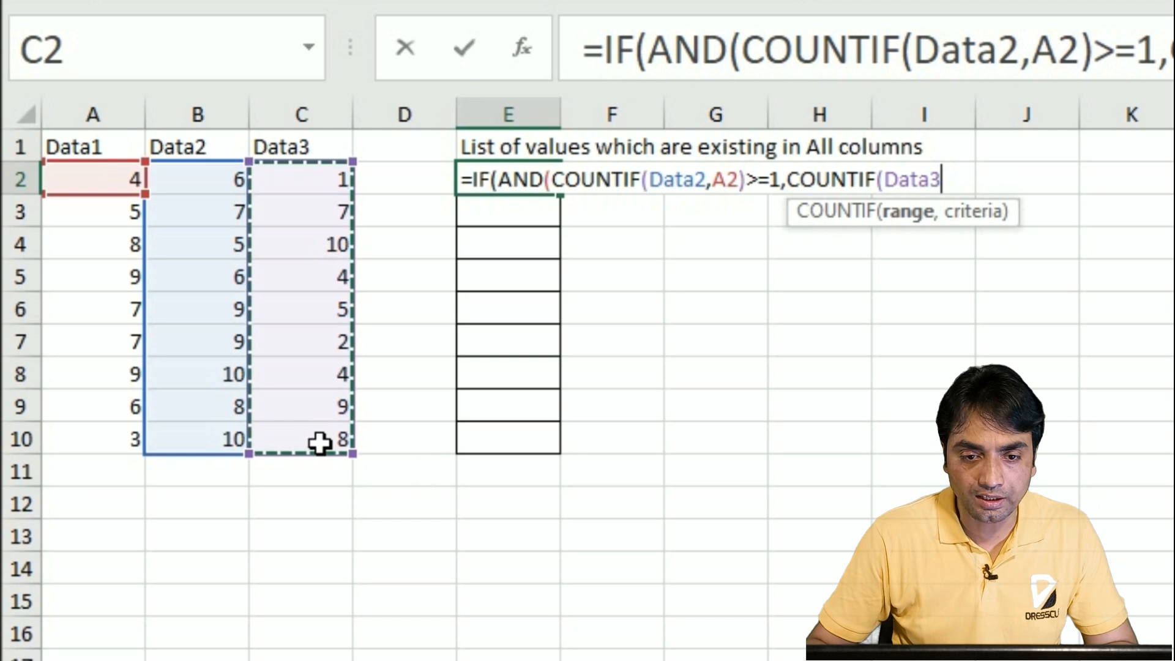
type(",")
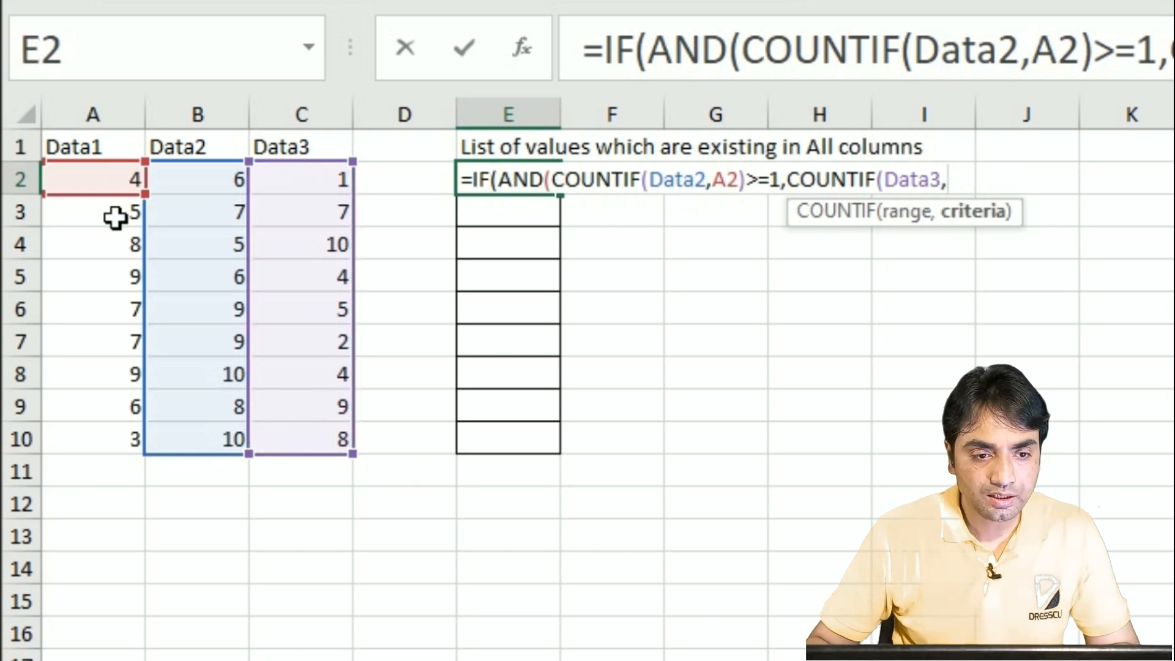
left_click(116, 187)
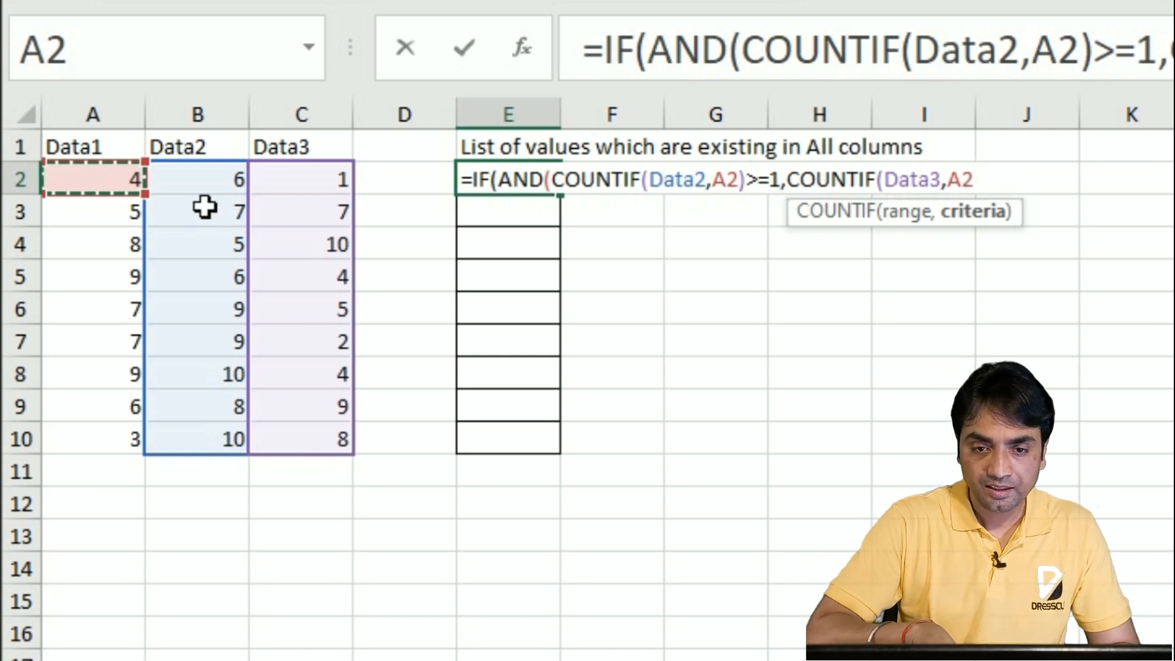
type(")>")
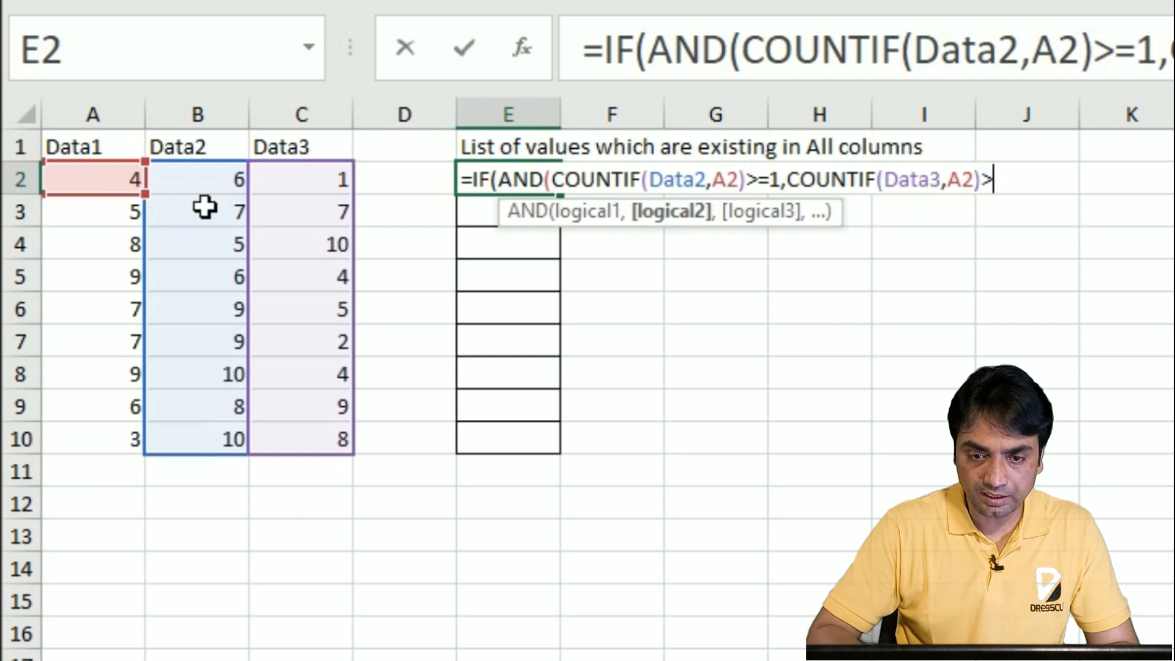
type("=1)")
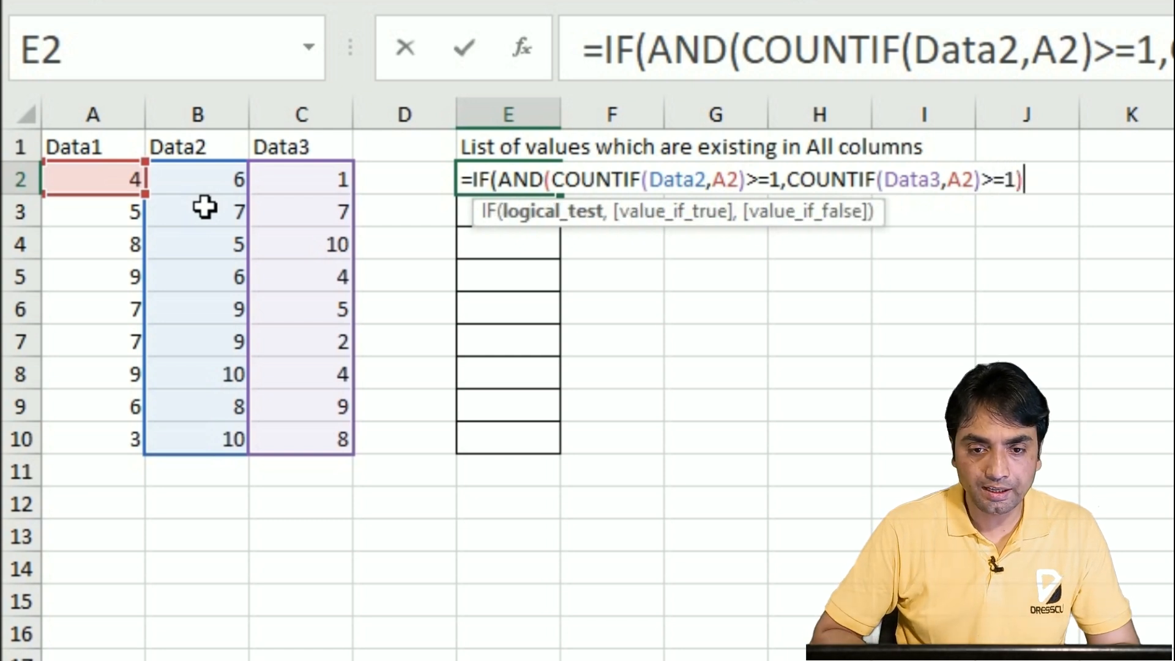
Step: Complete the IF formula to return A2 when true and empty text otherwise, and fill it from E2 down to E10
type(",")
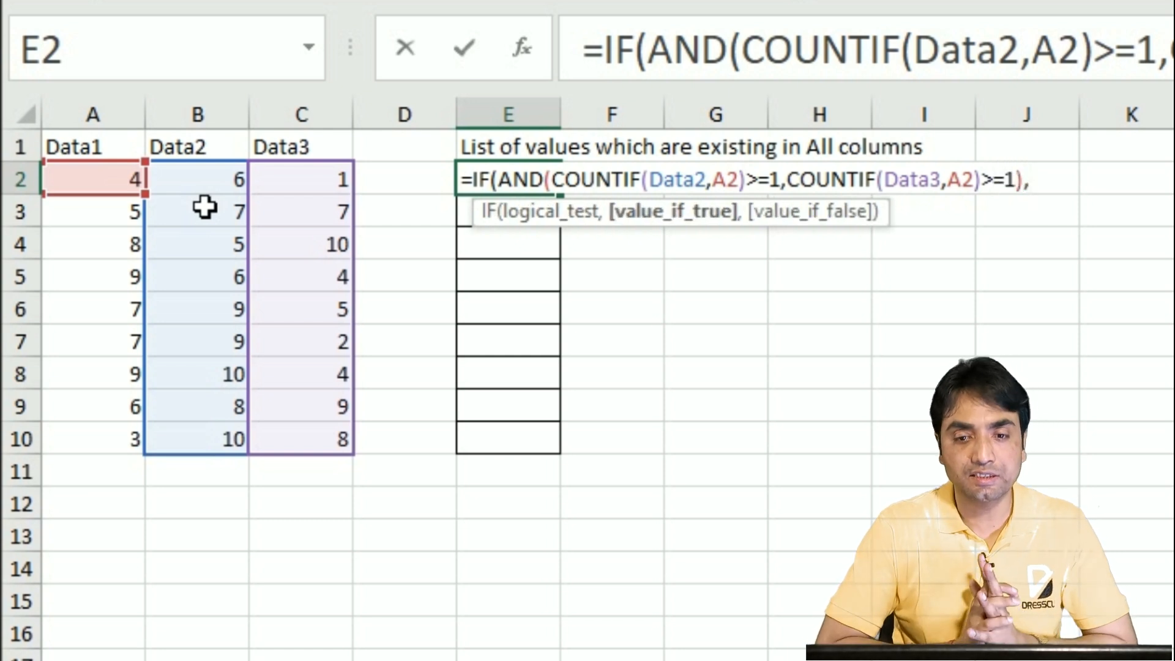
left_click(108, 186)
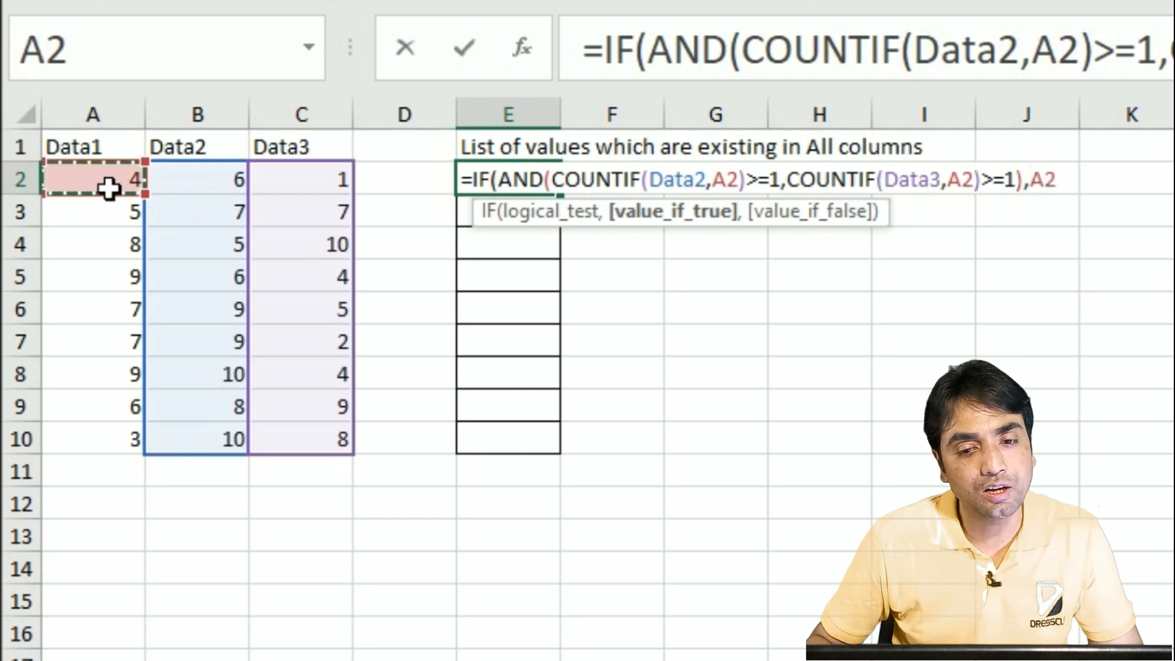
type(",\"\")")
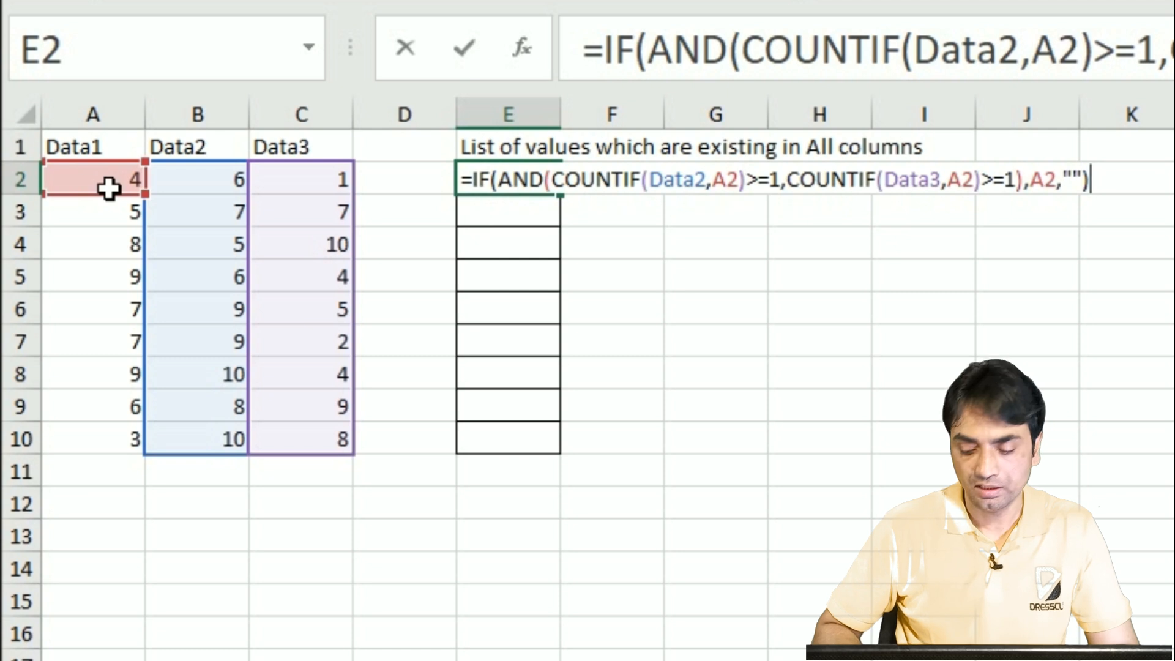
key("Return")
key("Up")
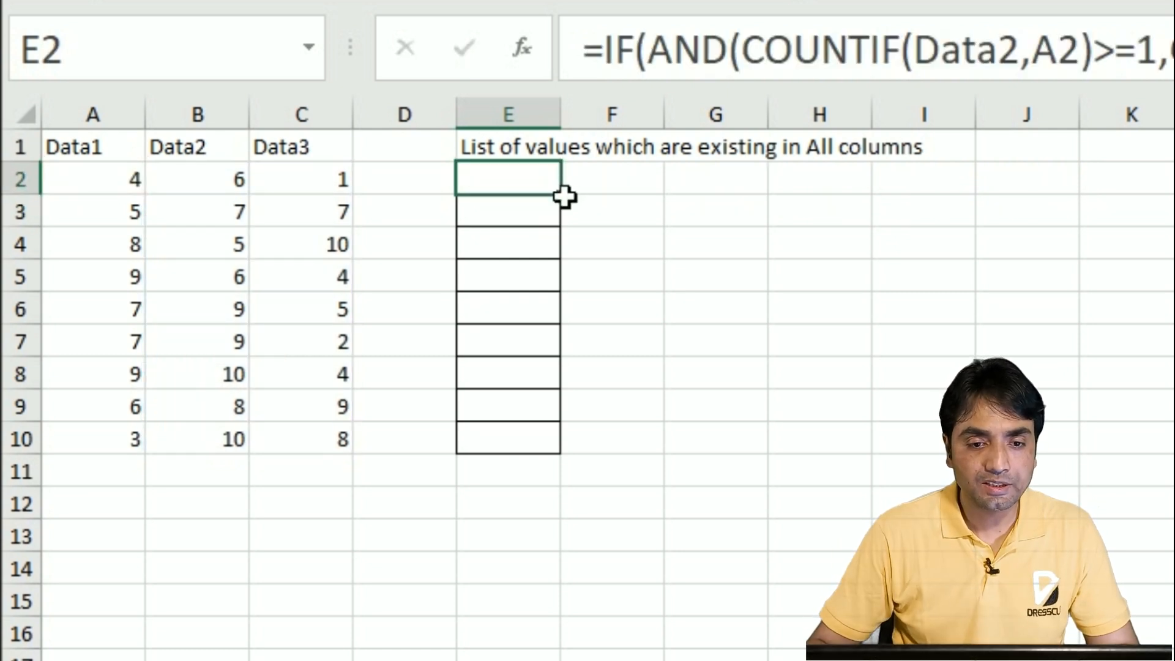
left_click_drag(559, 194, 578, 469)
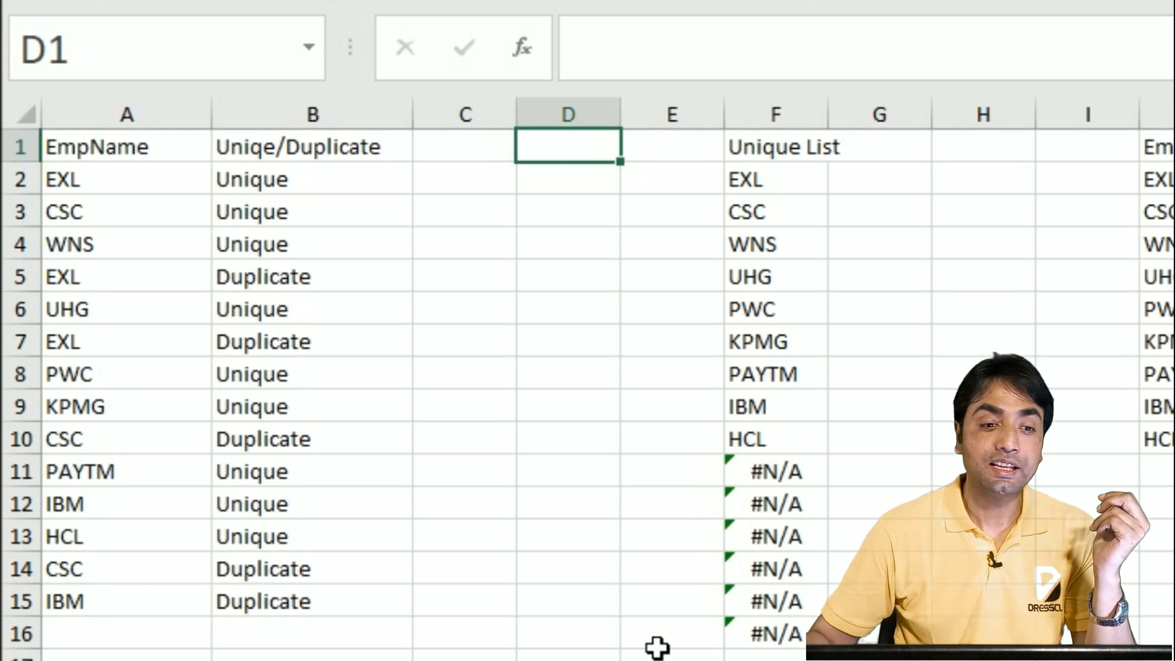
left_click_drag(79, 153, 79, 638)
left_click(533, 254)
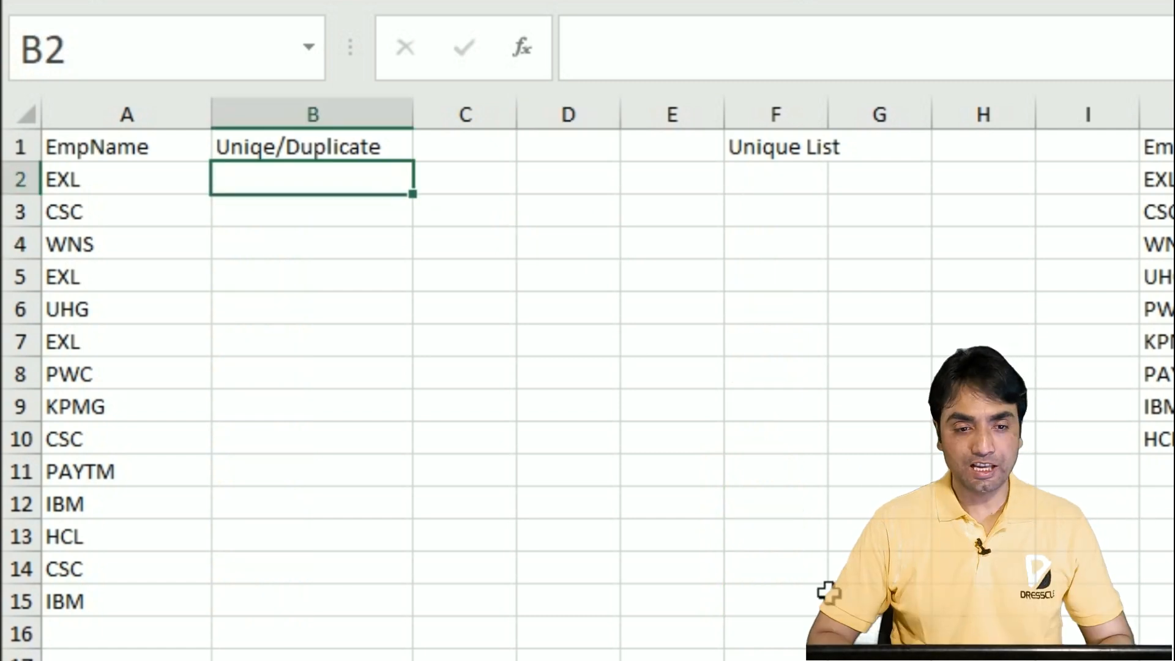
type("=")
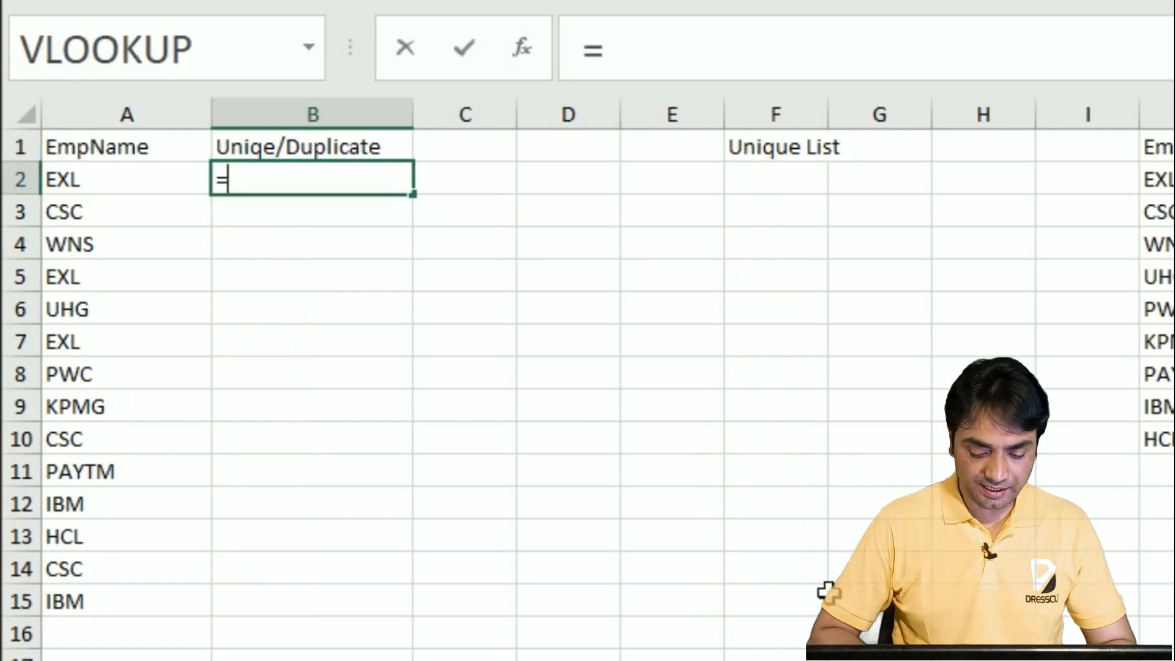
type("if")
key("Tab")
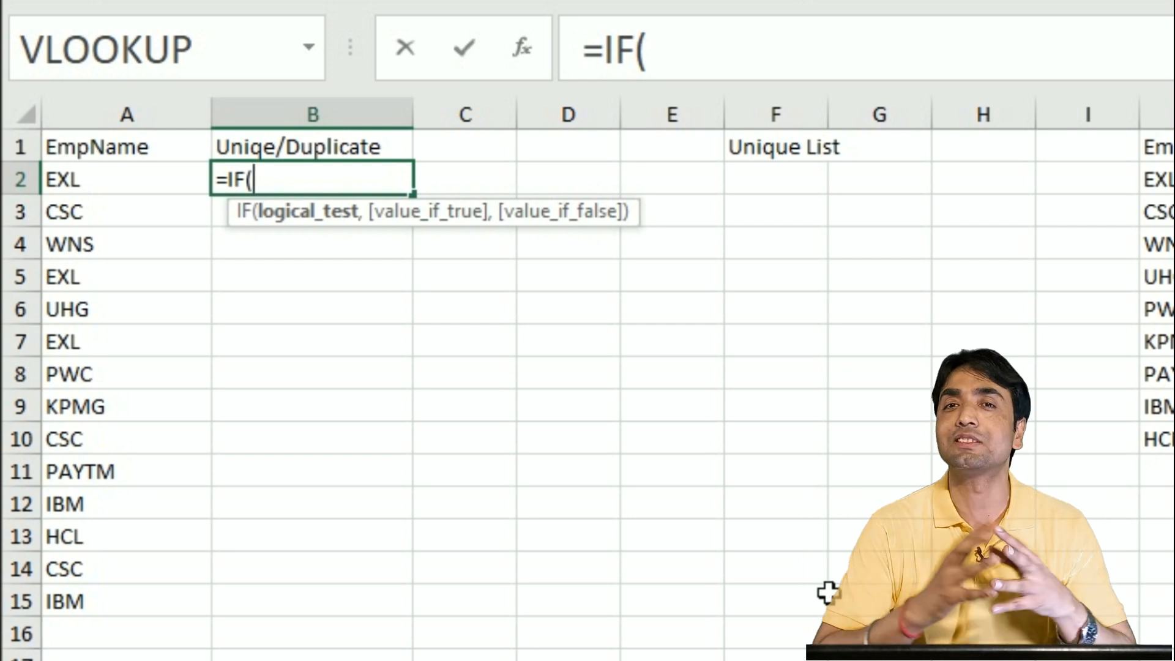
key("Escape")
Step: In B2, start an IF formula whose logical test begins with COUNTIF(A2:A2,A2)
type("=if")
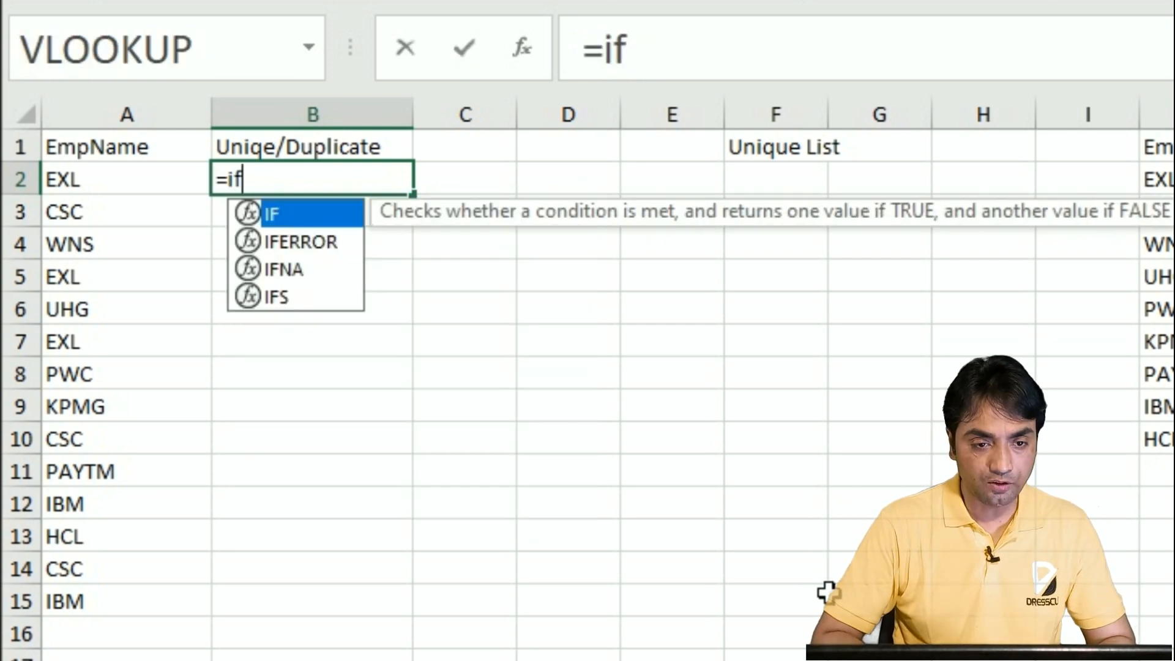
key("Tab")
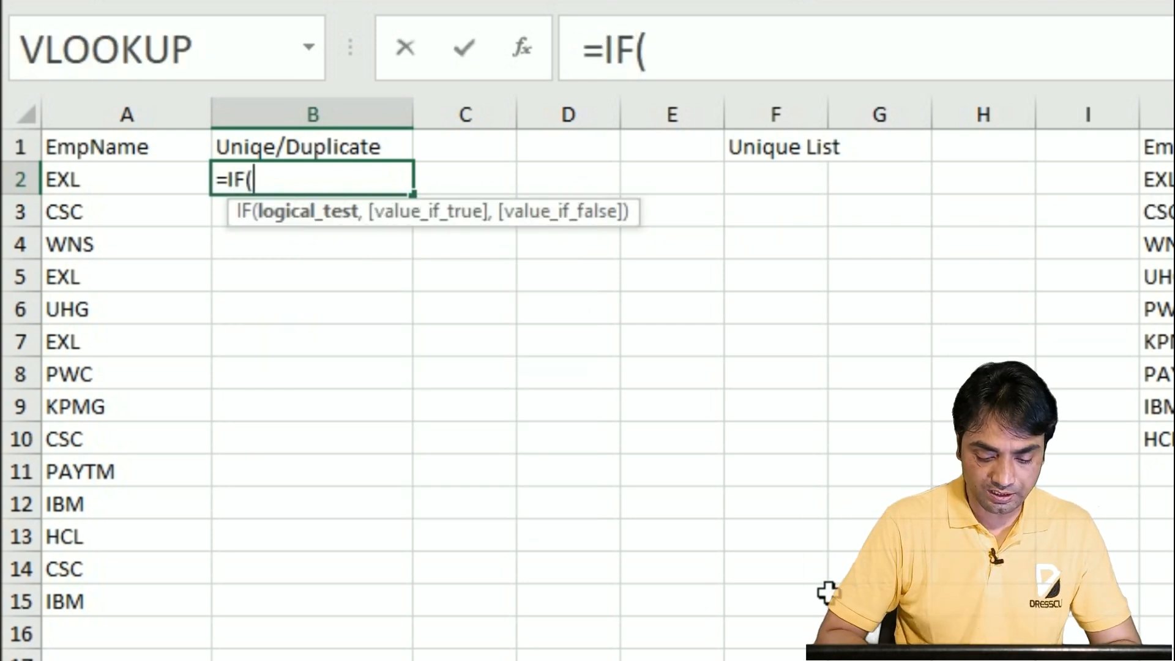
type("counti")
key("Tab")
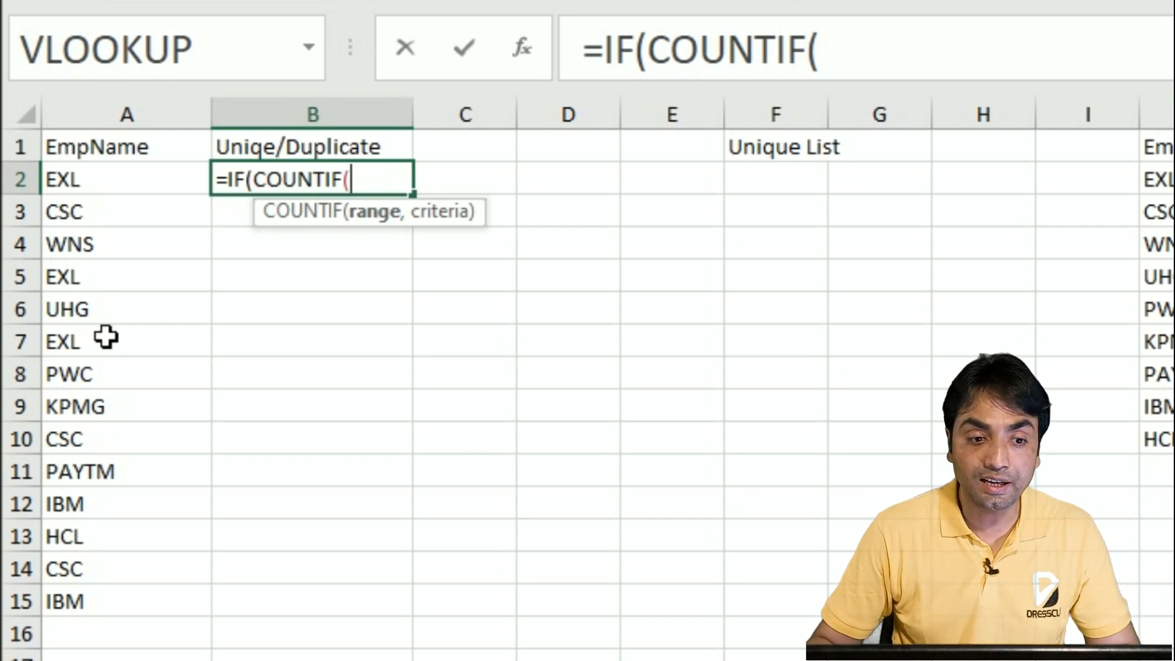
left_click(107, 185)
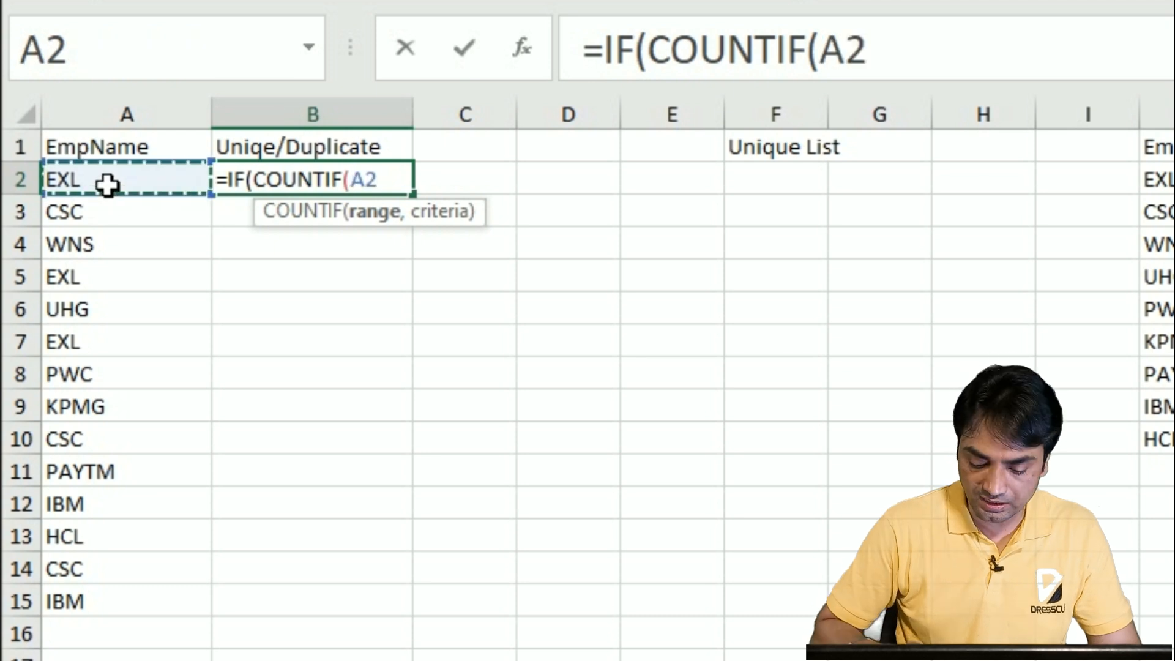
type(":")
left_click(107, 185)
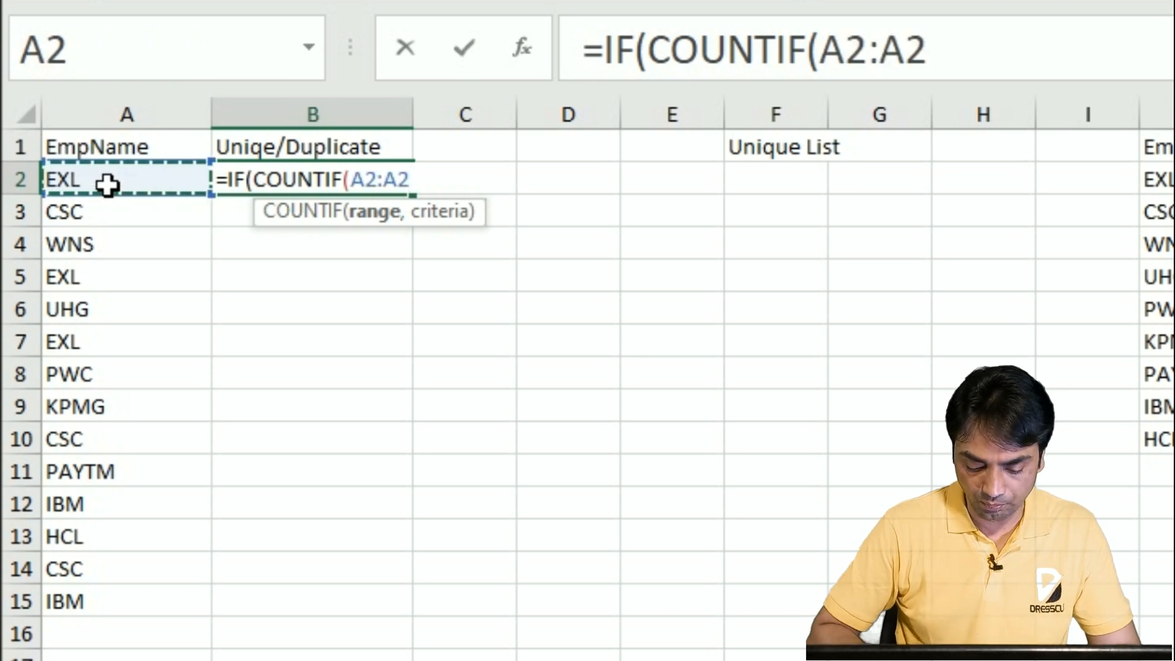
type(",")
left_click(107, 185)
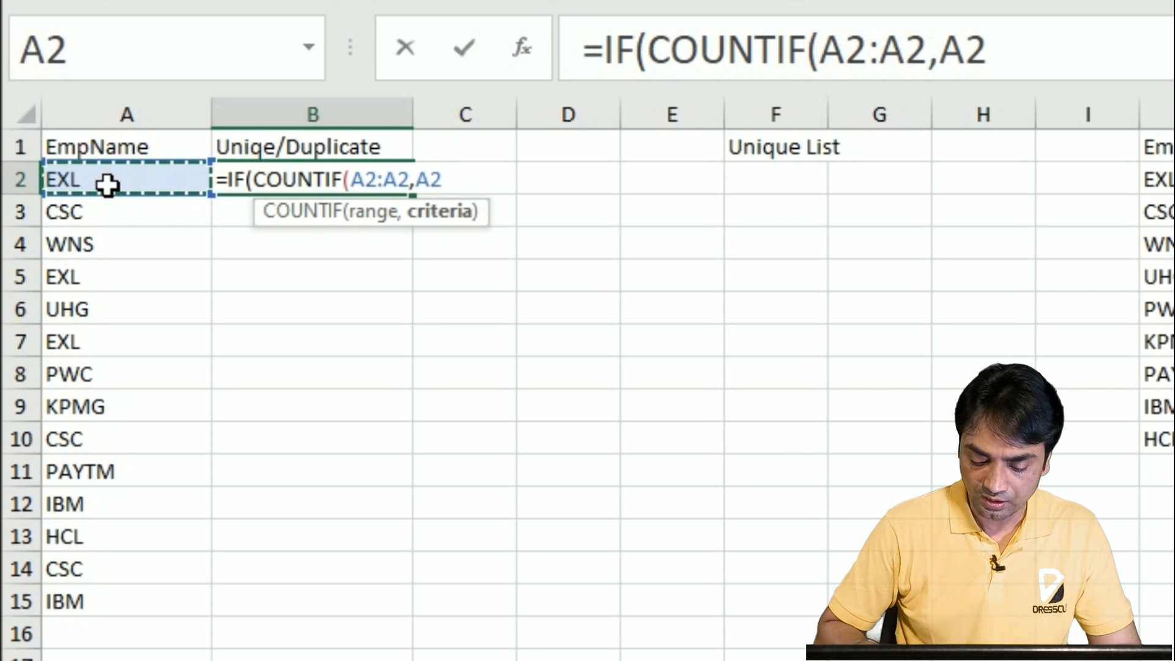
type(")")
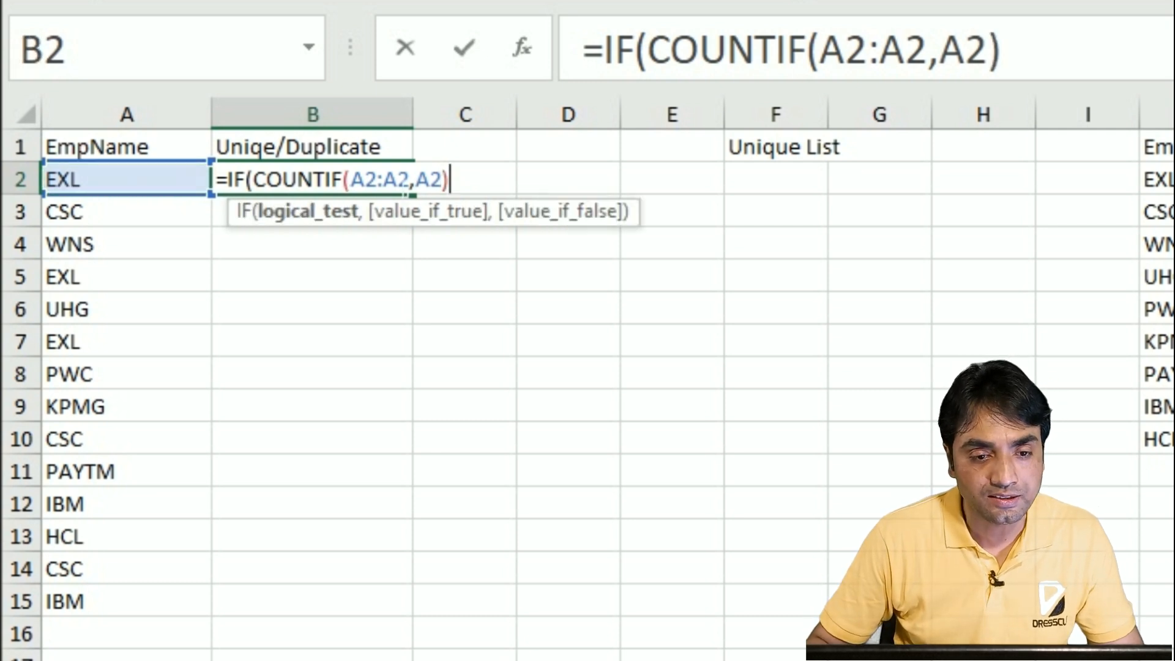
Step: Anchor the start of the COUNTIF range in B2 as $A$2, keeping the range end and criterion relative
left_click(366, 181)
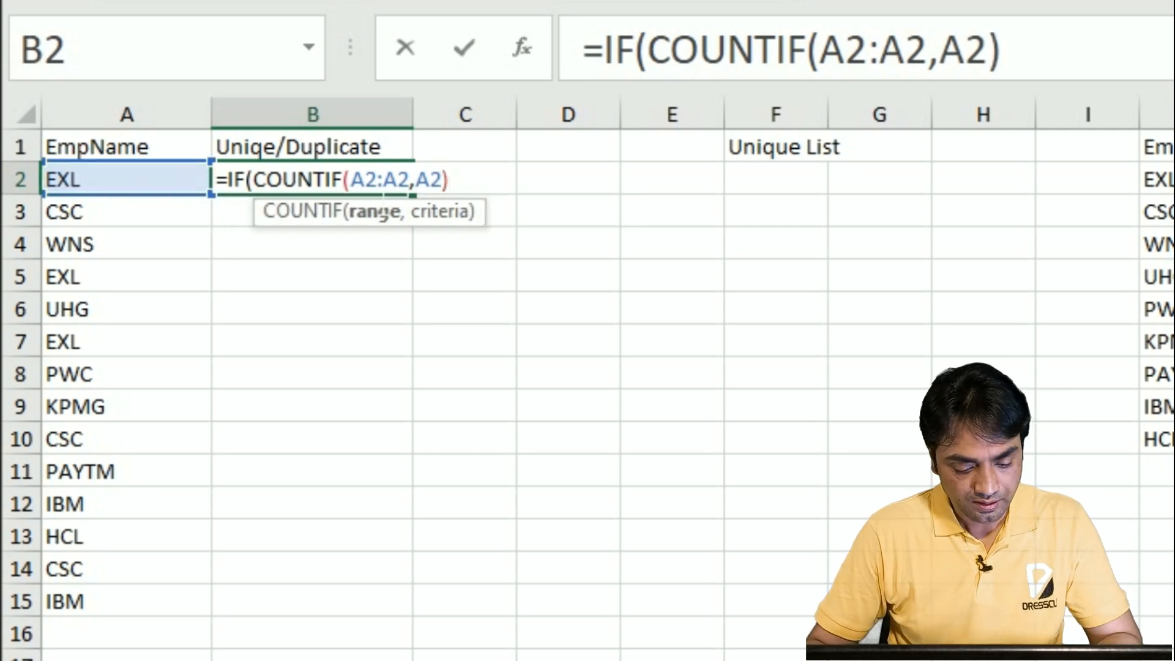
key("F4")
left_click(473, 180)
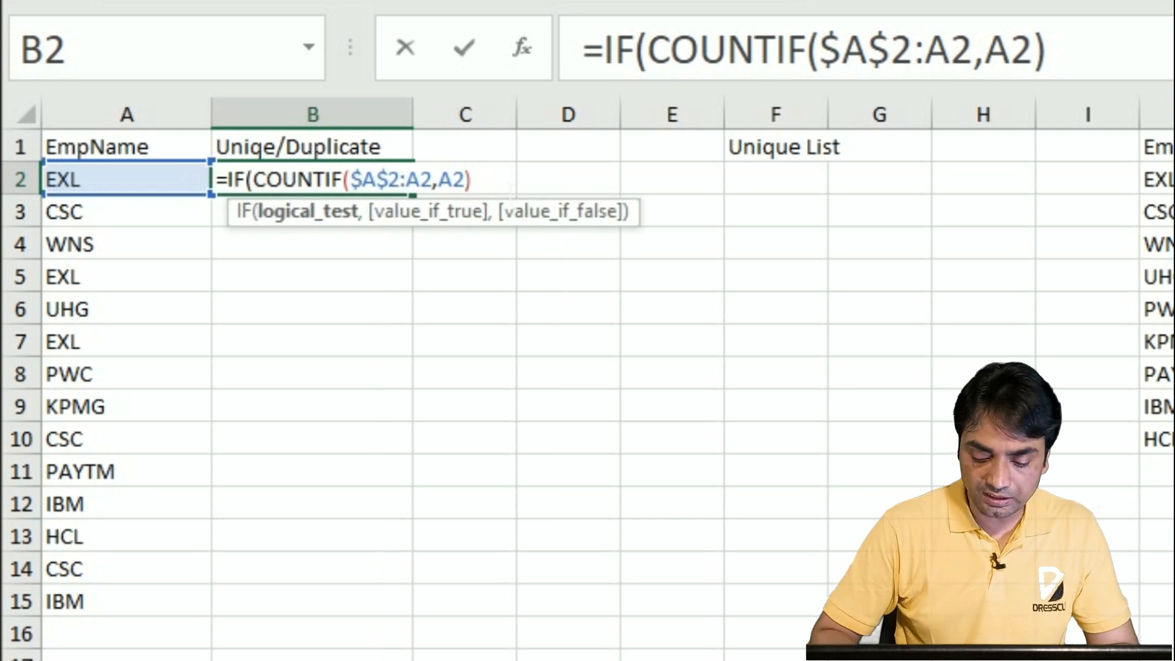
Step: Complete the B2 formula to test for =1 and return "Unique" or "Duplicate", and fill it down to B15
type("=")
type("1,\"Uniq")
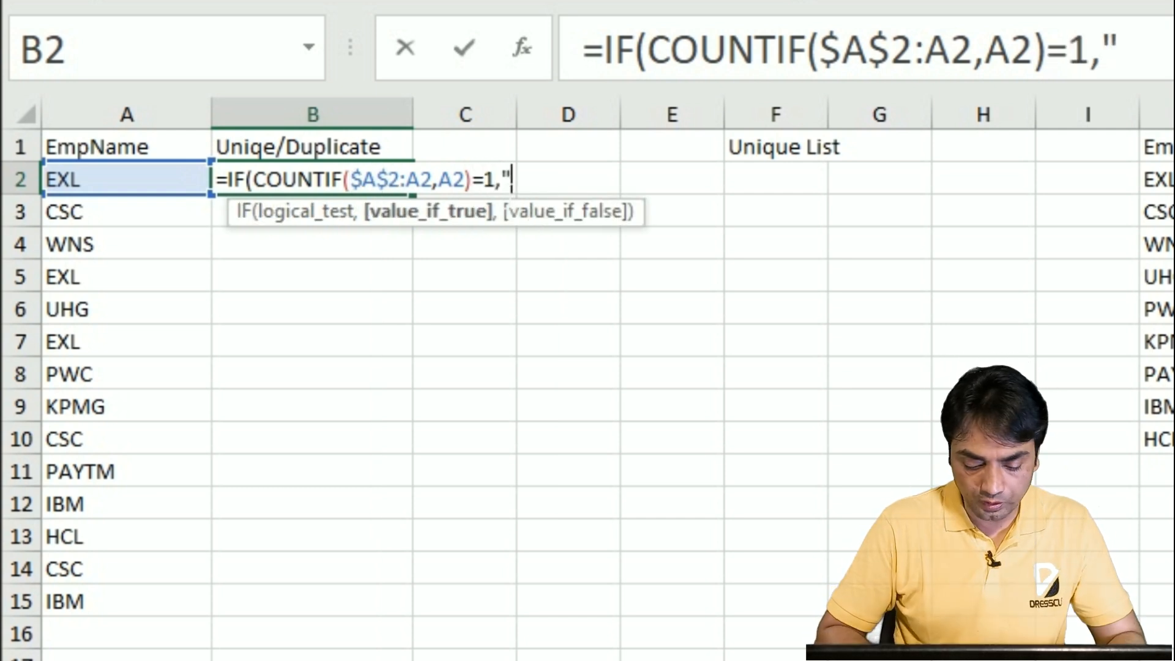
type("ue")
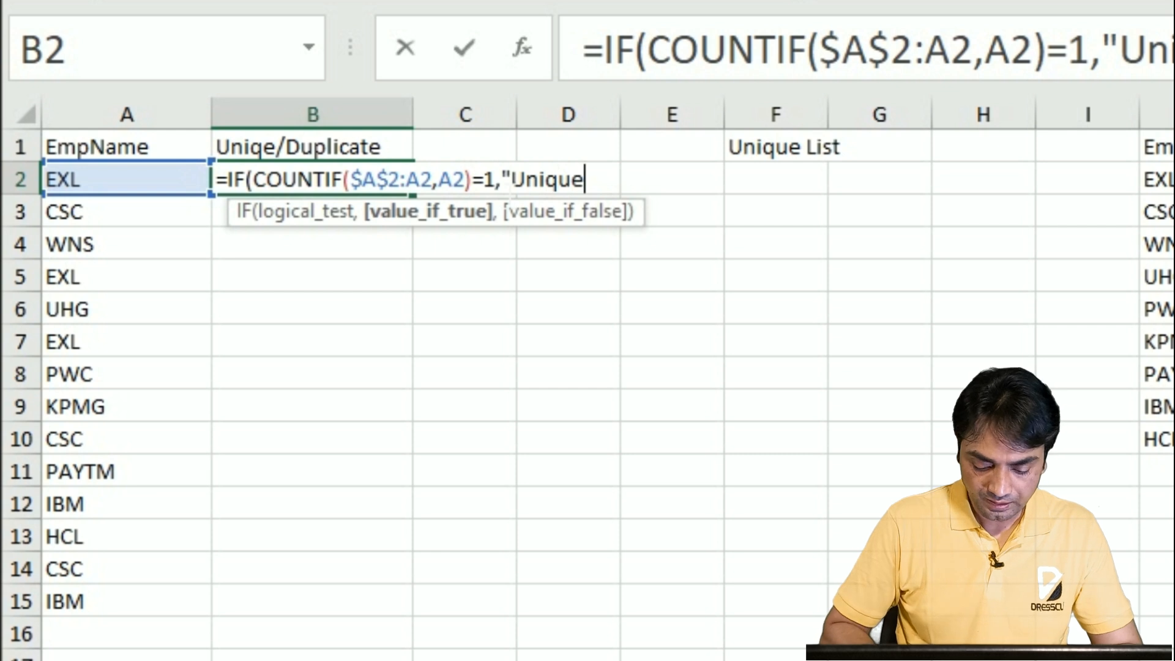
type("\",\"Dup")
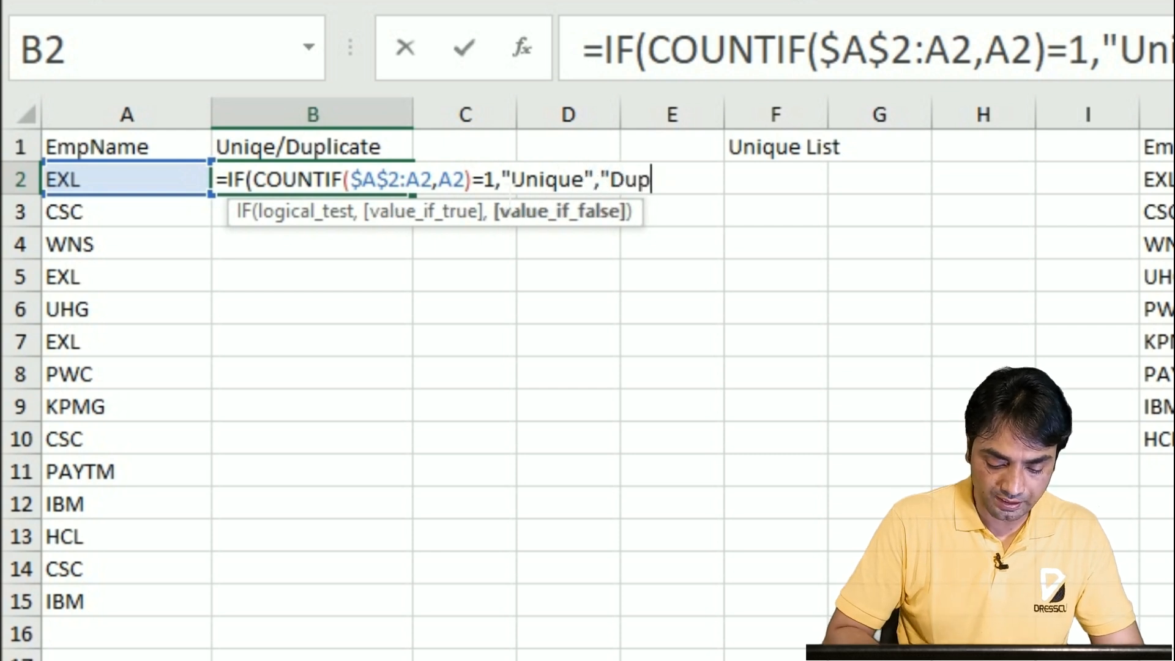
type("licate\")")
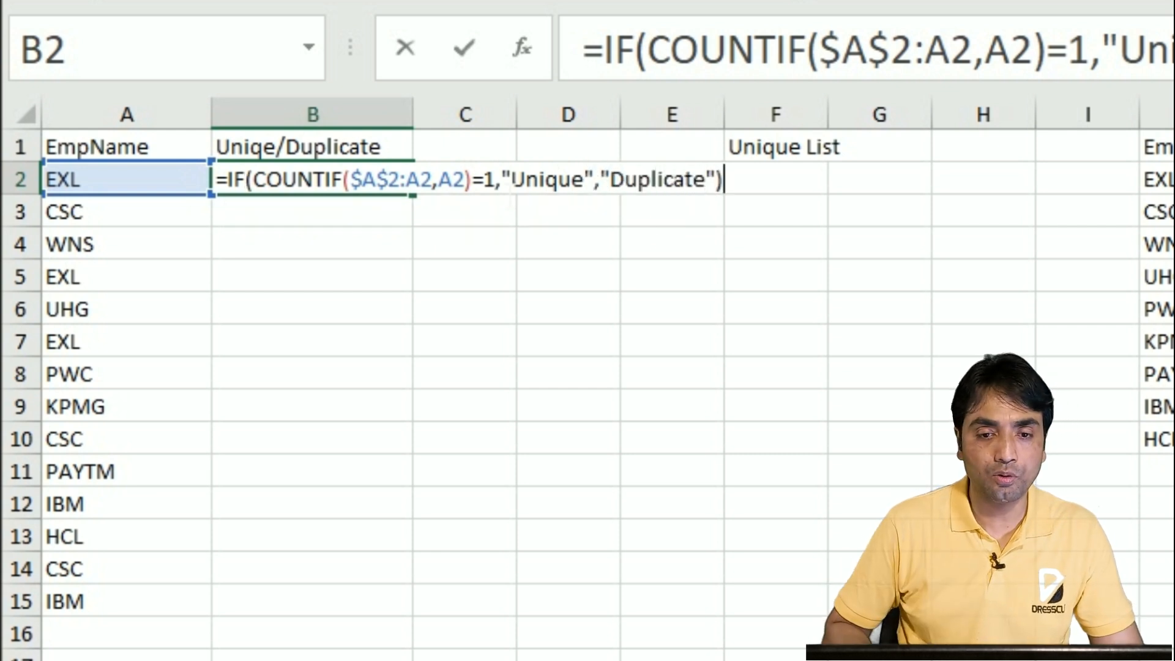
key("Return")
left_click(394, 186)
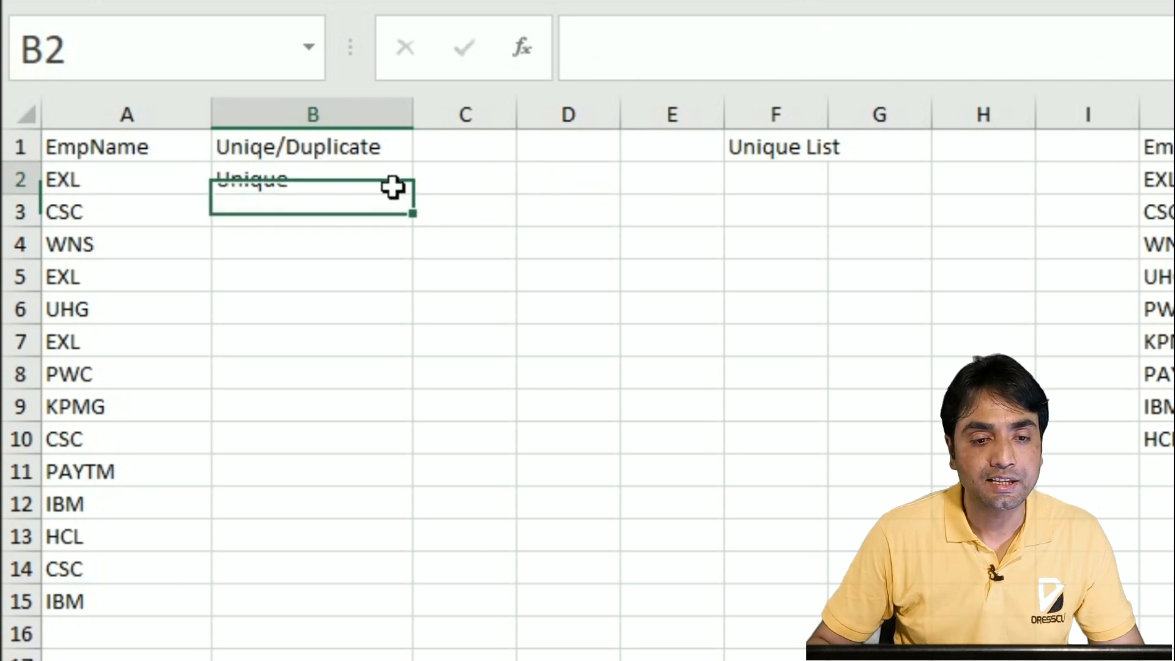
double_click(415, 196)
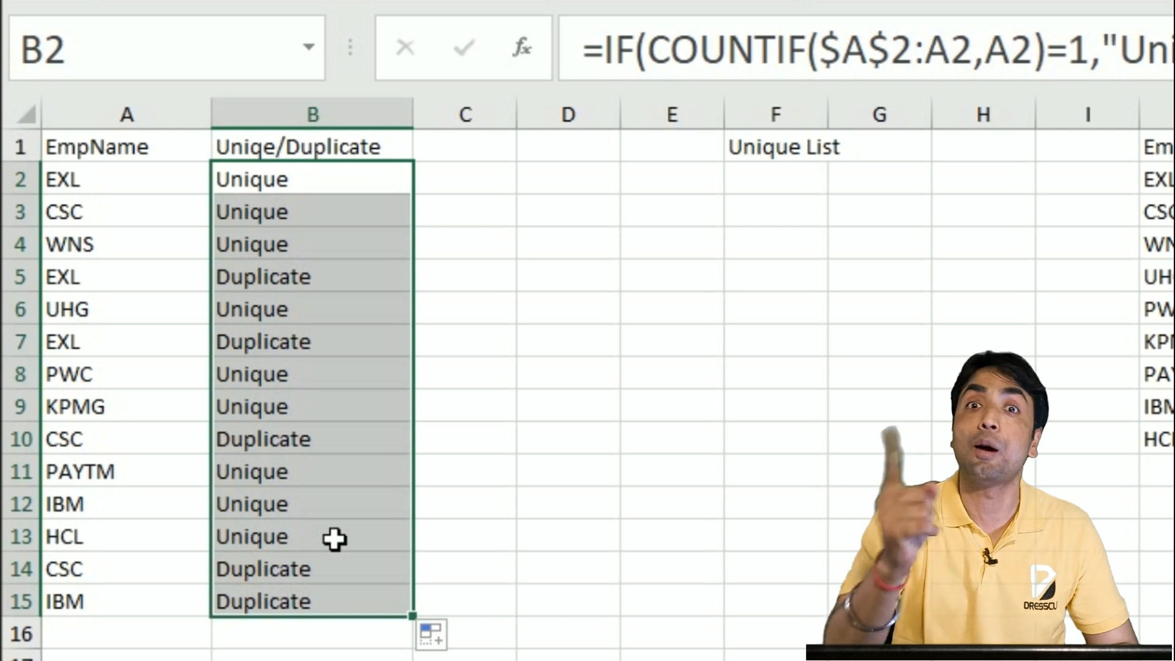
Step: In F2, start an INDEX formula on $A$2:$A$15 with a nested MATCH whose lookup value is 0
left_click(791, 188)
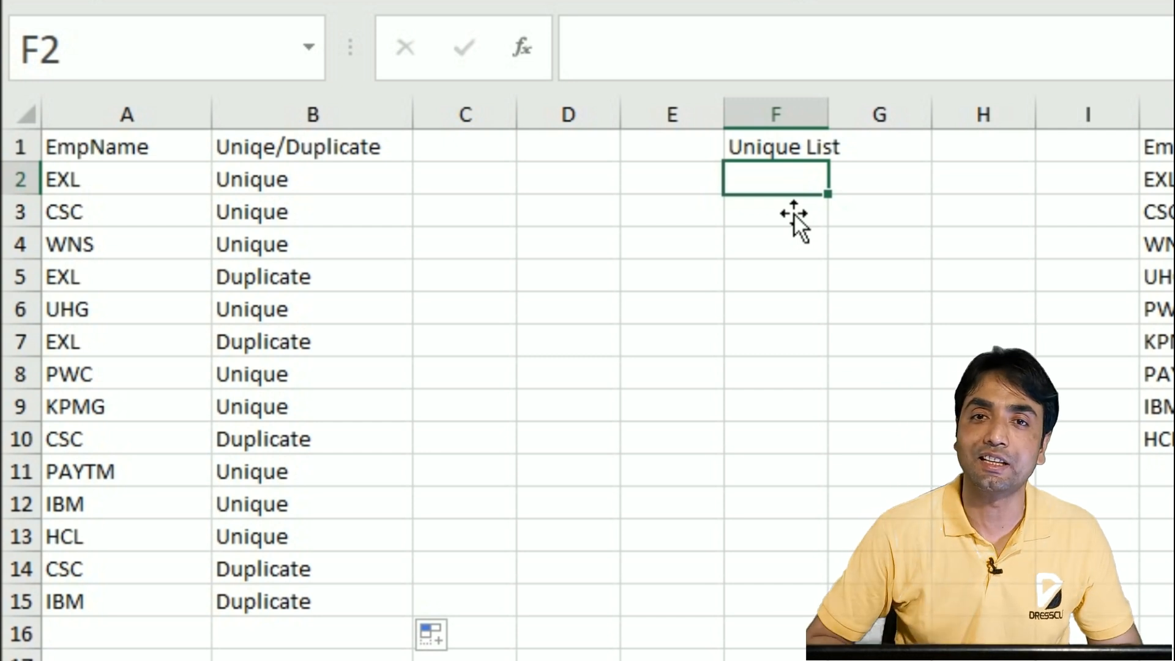
type("=index")
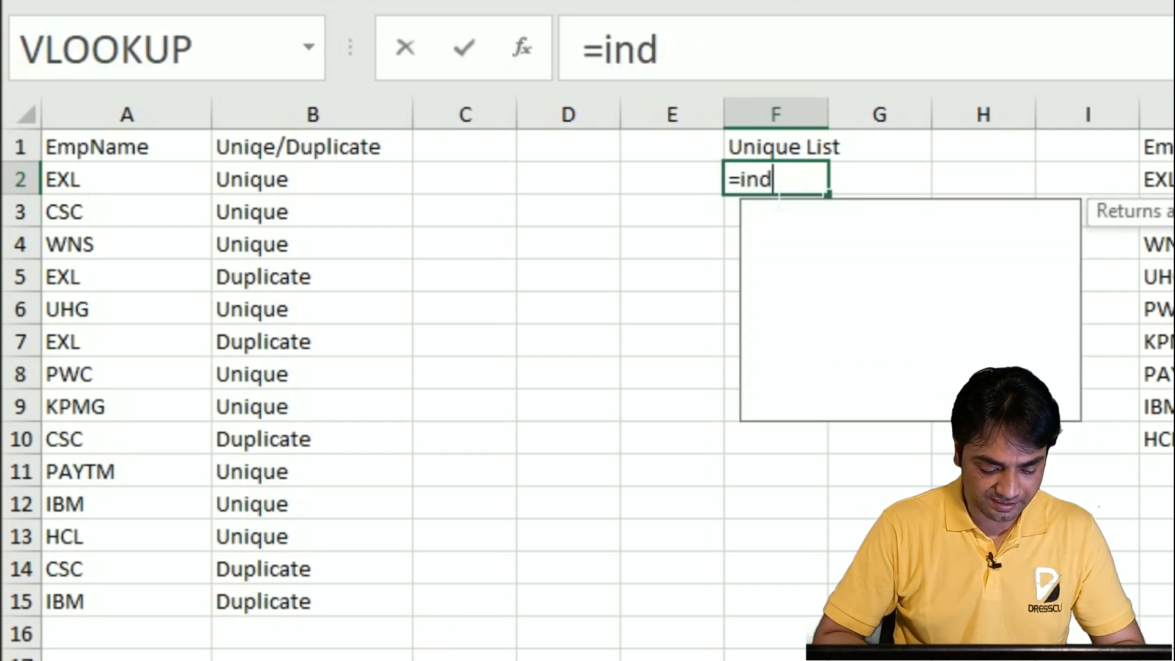
key("Tab")
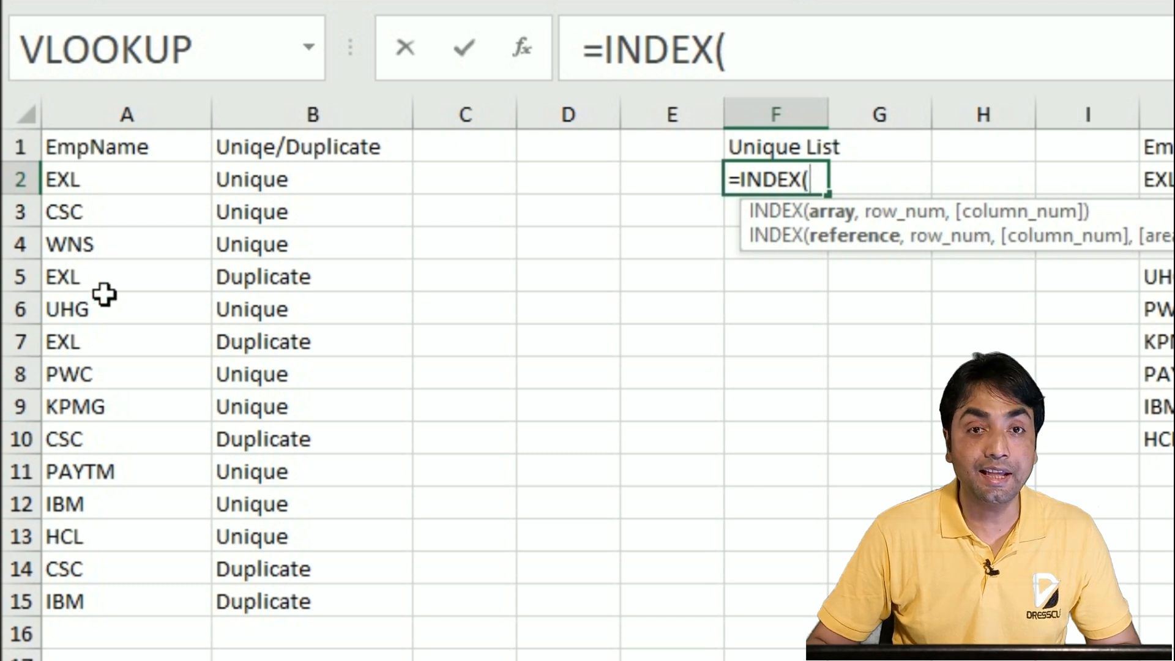
left_click_drag(74, 178, 80, 603)
key("F4")
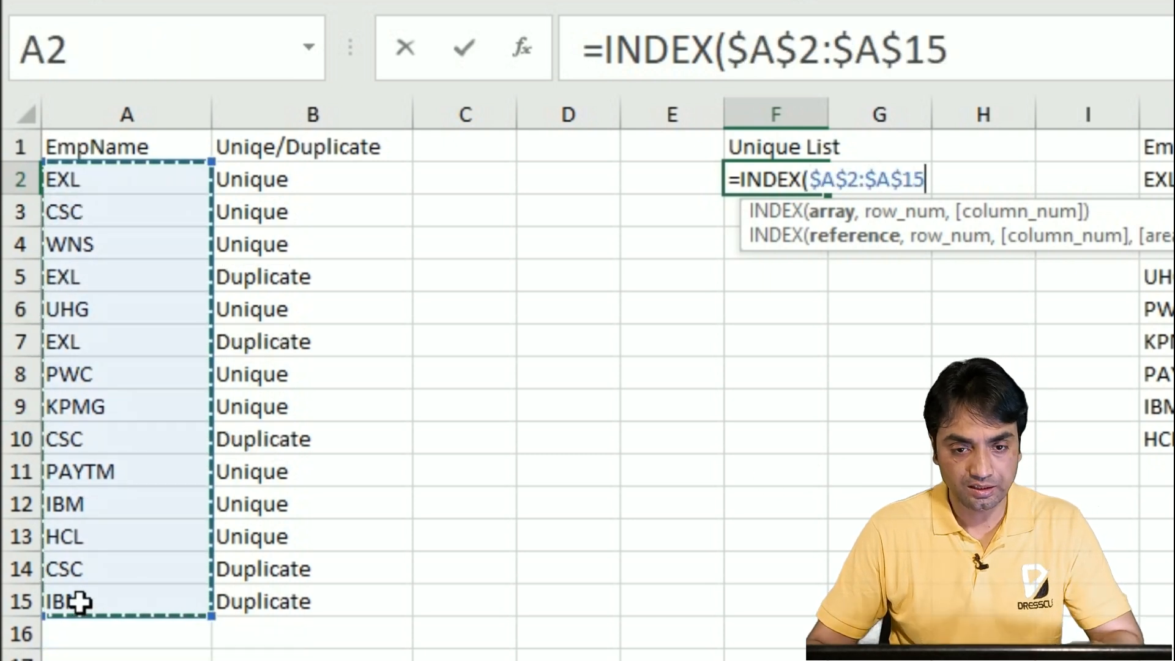
type(",ma")
key("Tab")
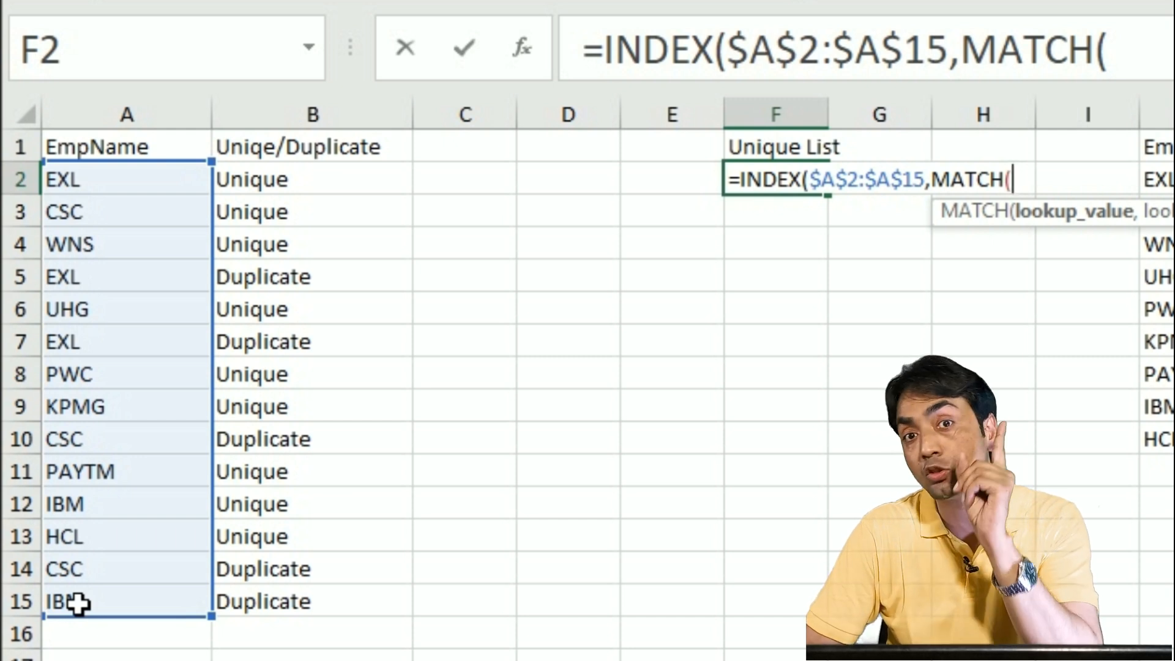
type("0,")
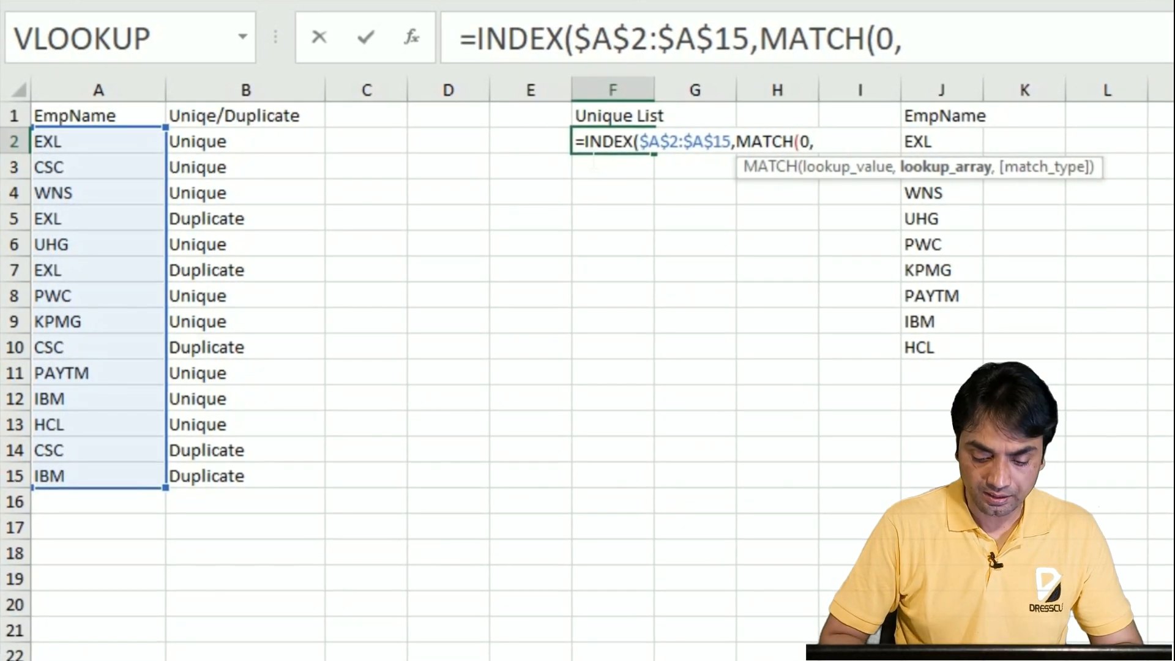
Step: Add a COUNTIF as the MATCH lookup array, with the expanding range $F$1:F1
type("counti")
key("Tab")
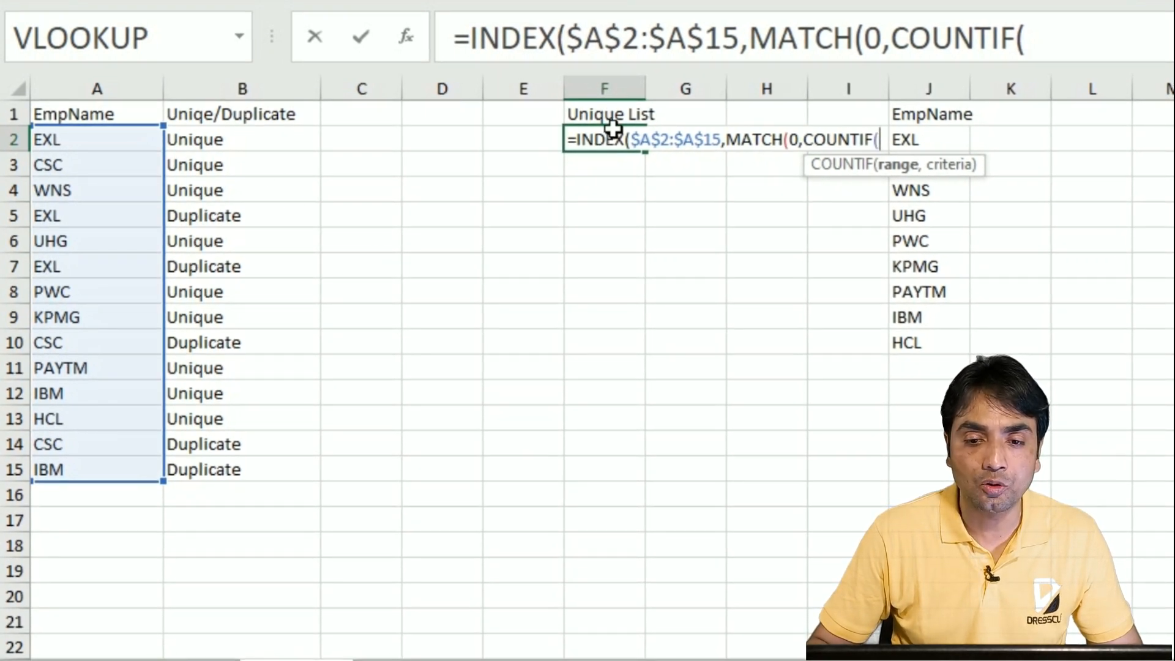
left_click(612, 122)
type(":F1")
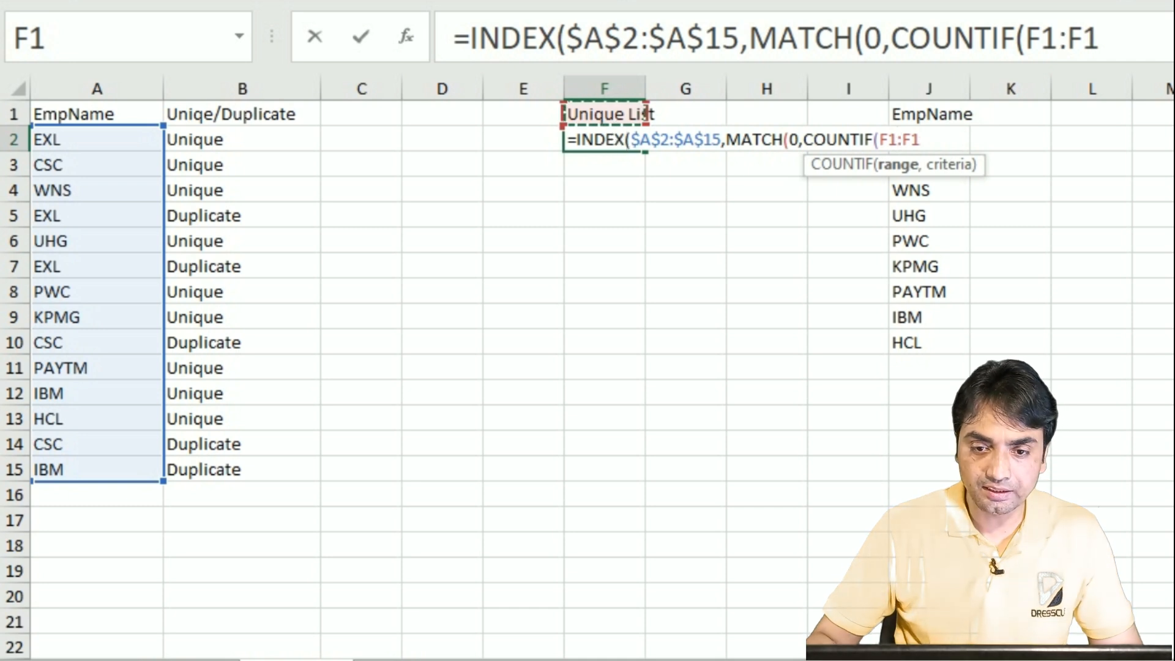
key("Left")
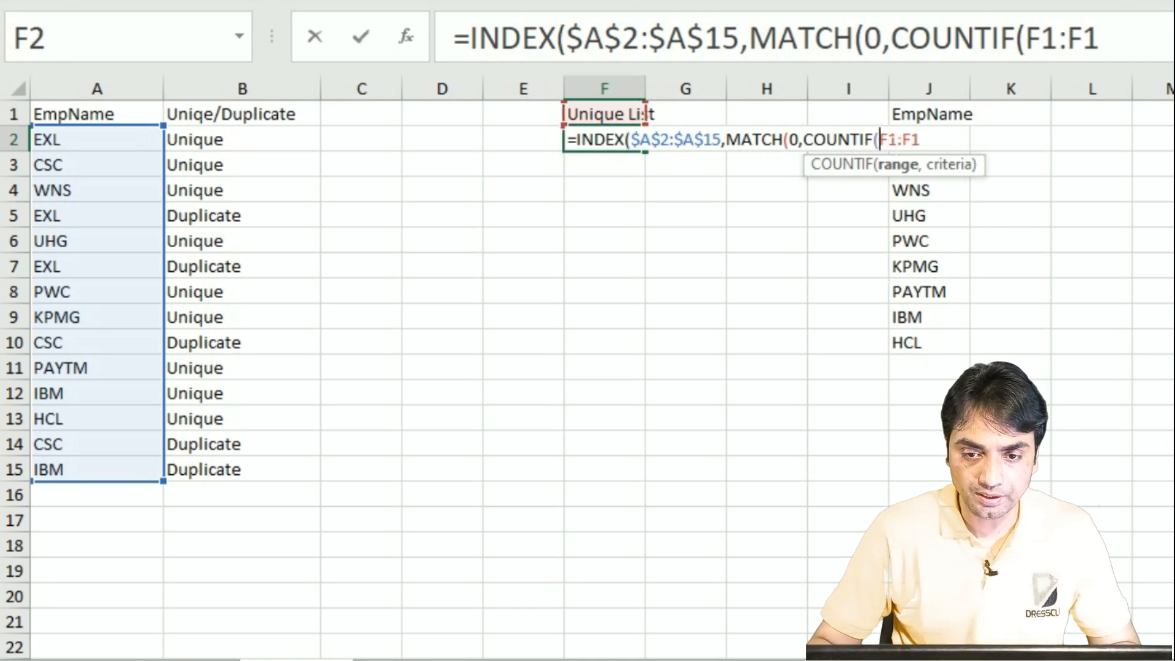
key("F4")
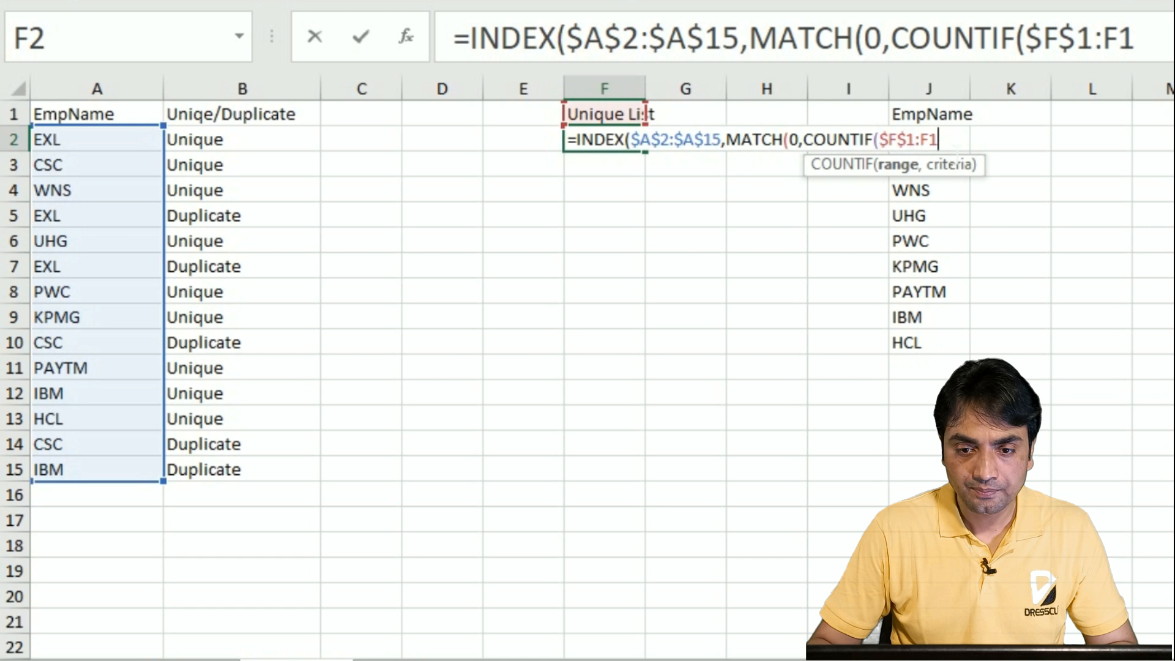
type(",")
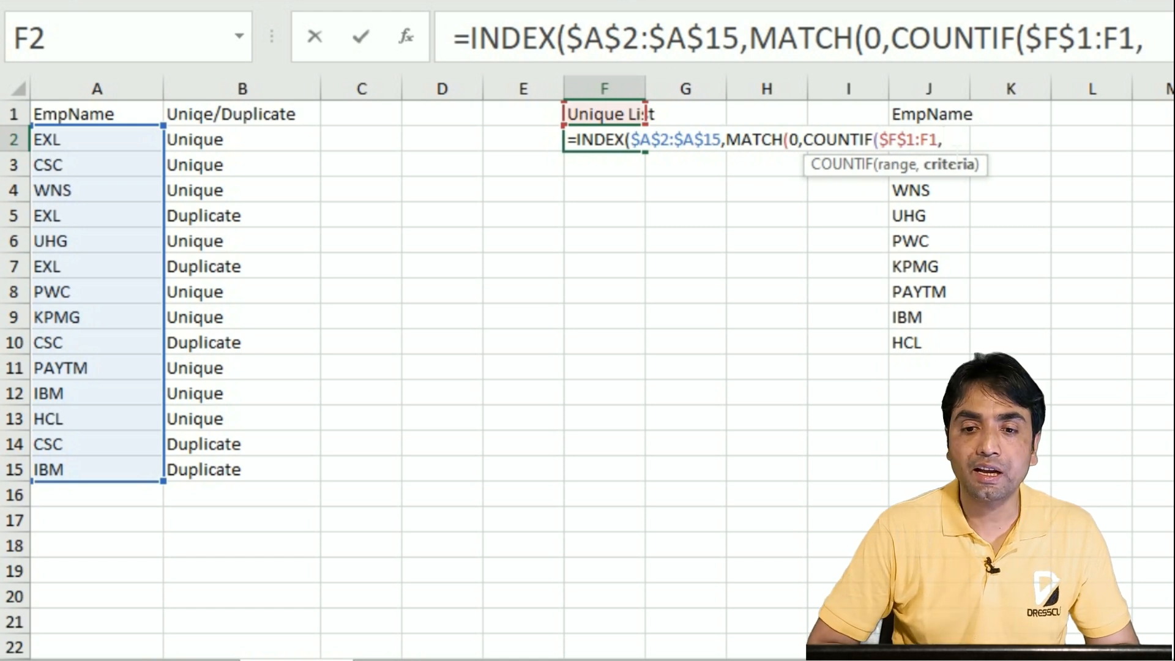
Step: Set the COUNTIF criteria to $A$2:$A$15 and the match type to 0, and enter the completed INDEX formula
left_click_drag(110, 145, 104, 484)
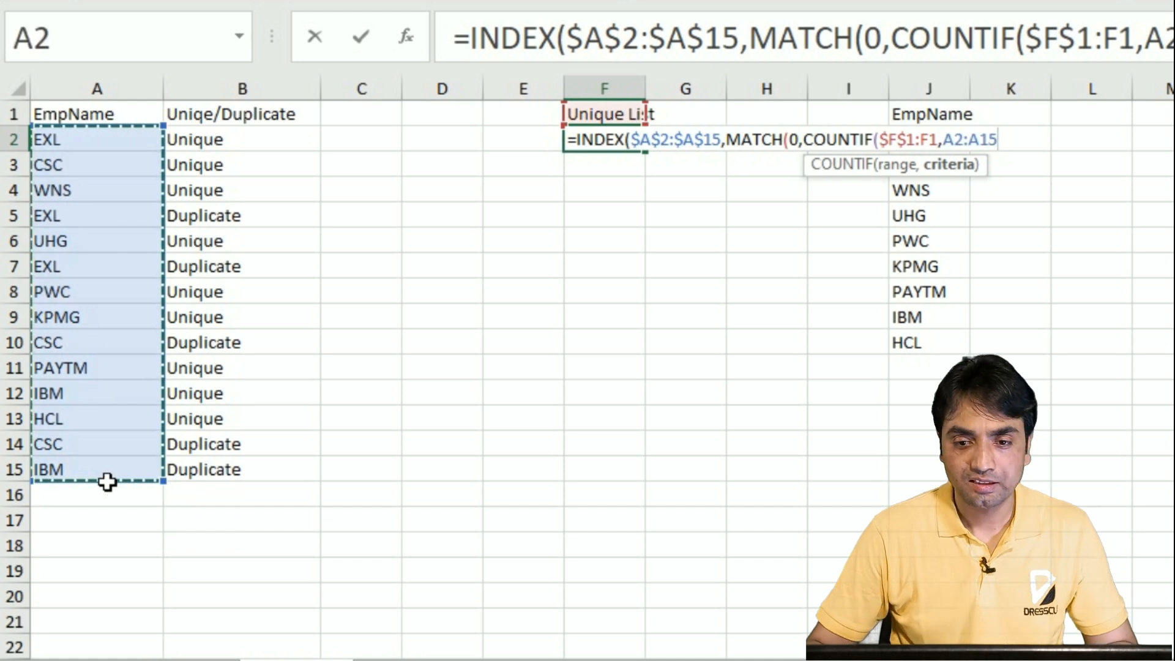
key("F4")
type(")")
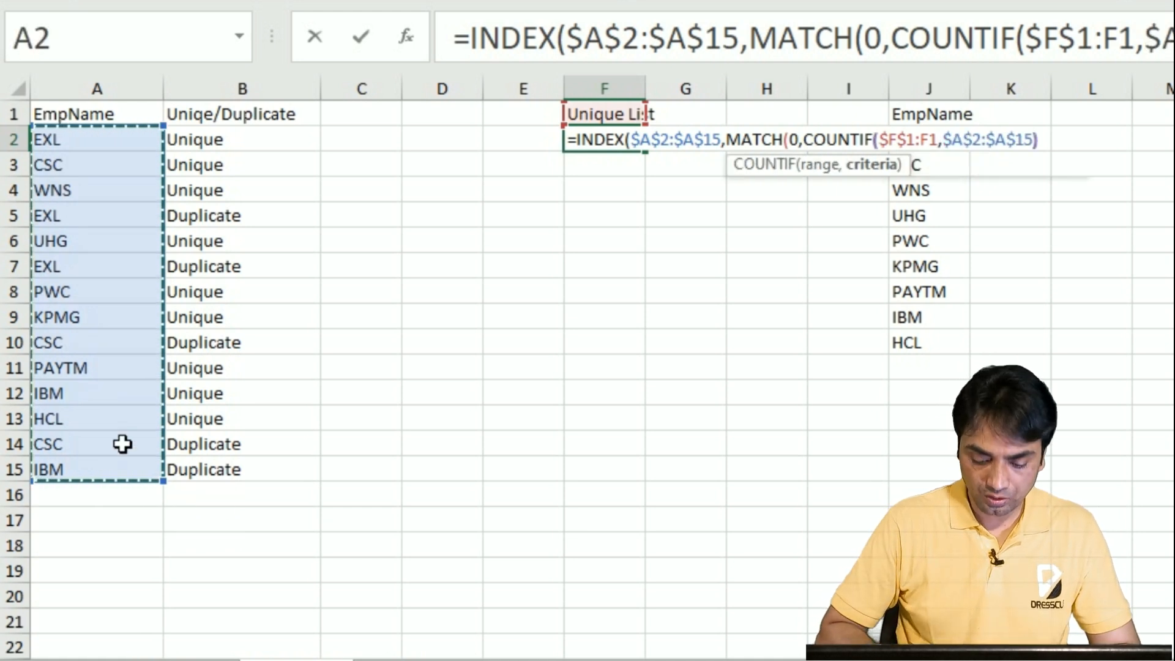
type(",0)")
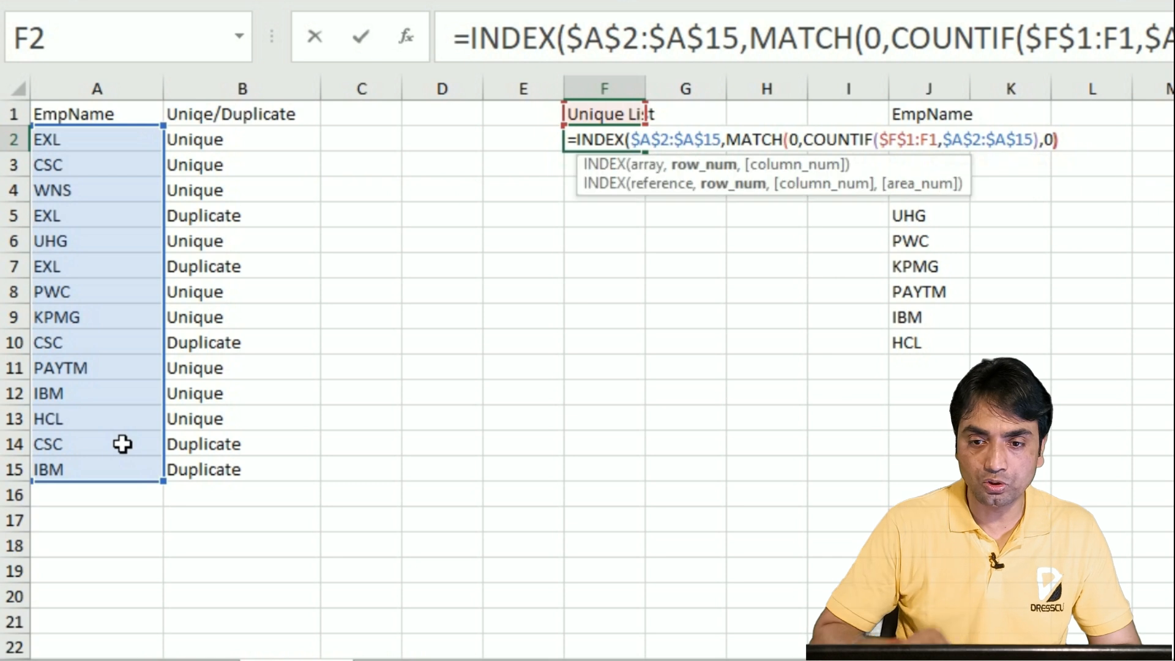
type(")")
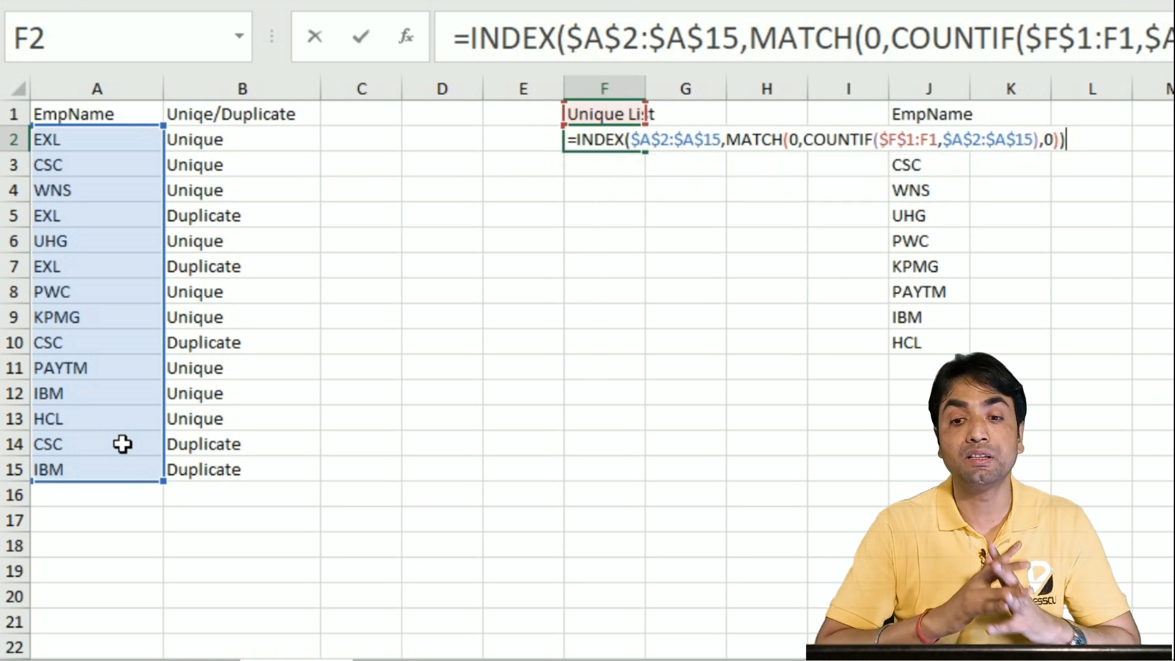
key("Return")
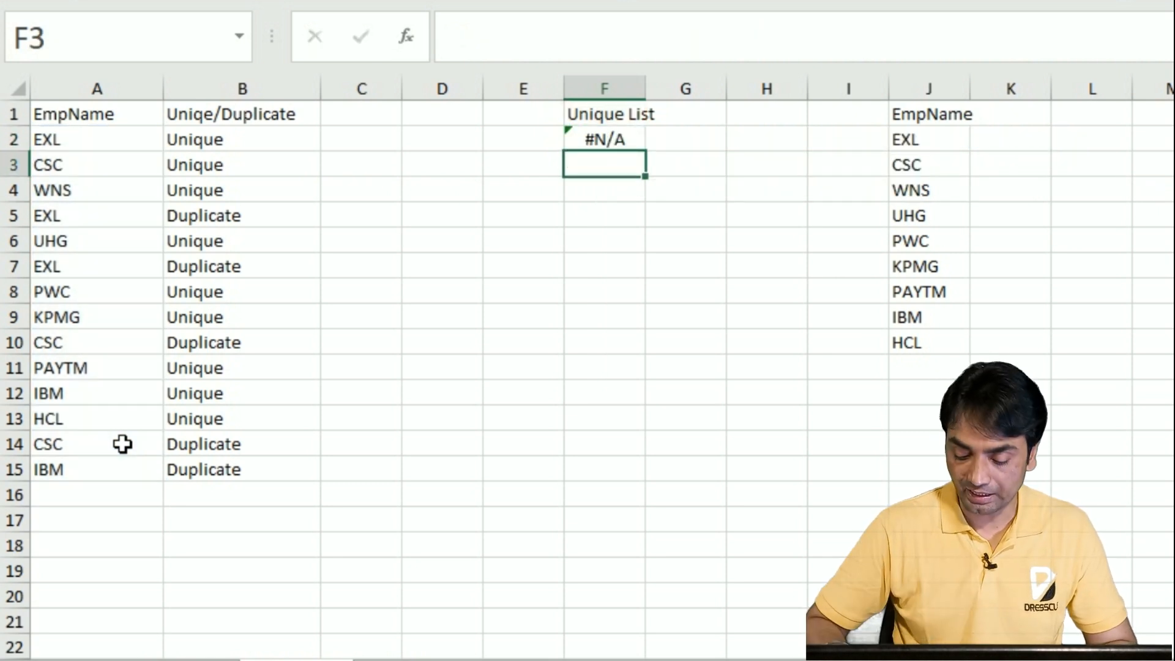
Step: Re-enter the F2 formula as an array formula
key("Up")
key("F2")
key("ctrl+shift+Return")
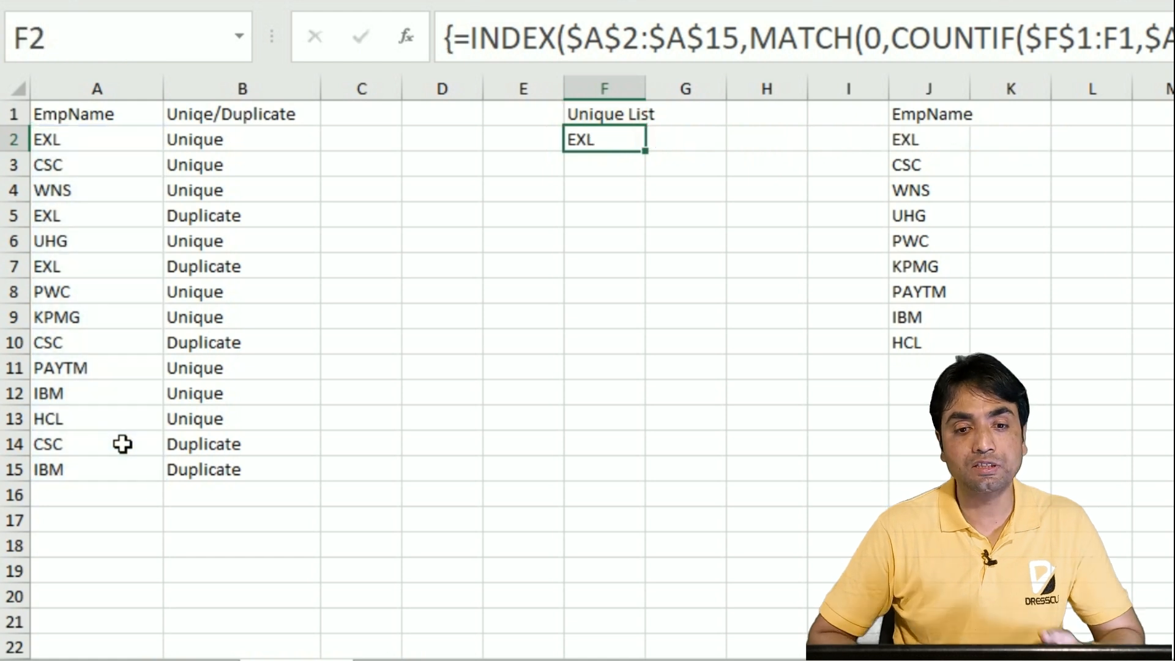
Step: Fill the array formula from F2 down to F11 and clear the surplus cell F11
left_click_drag(650, 160, 658, 388)
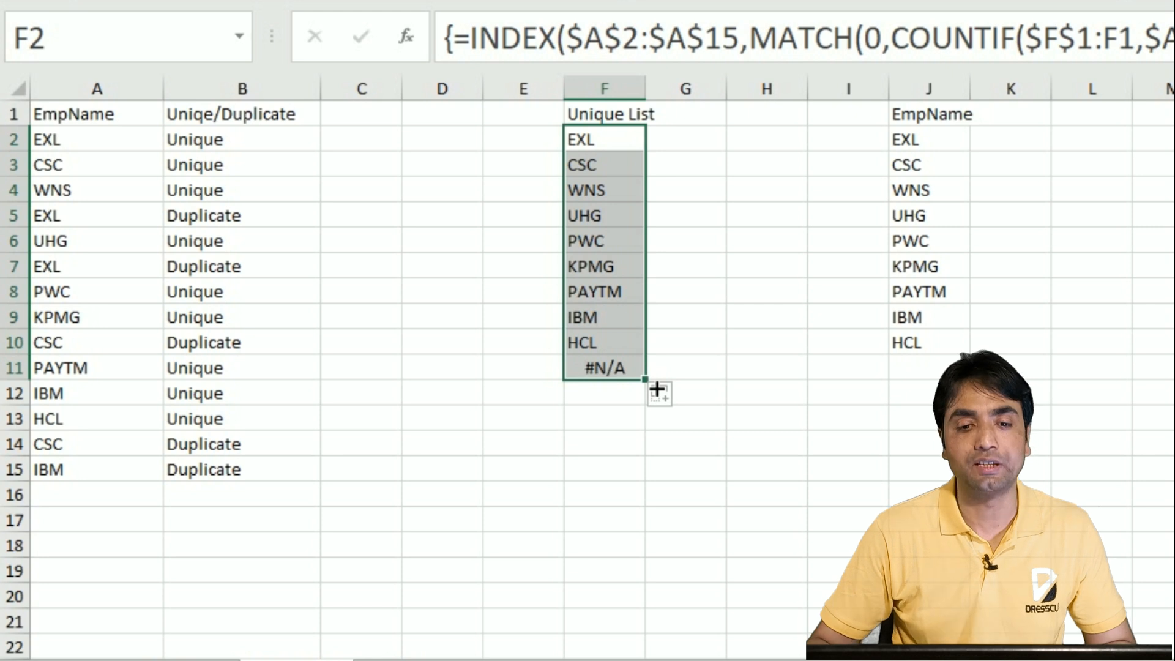
left_click(638, 374)
key("Delete")
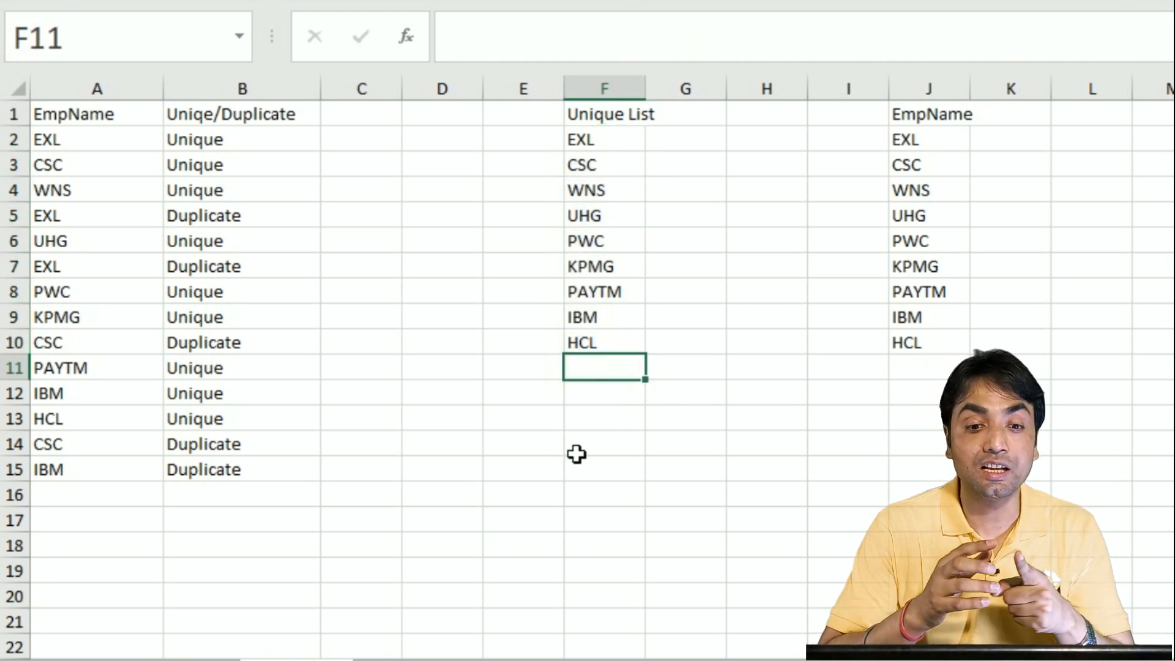
double_click(606, 145)
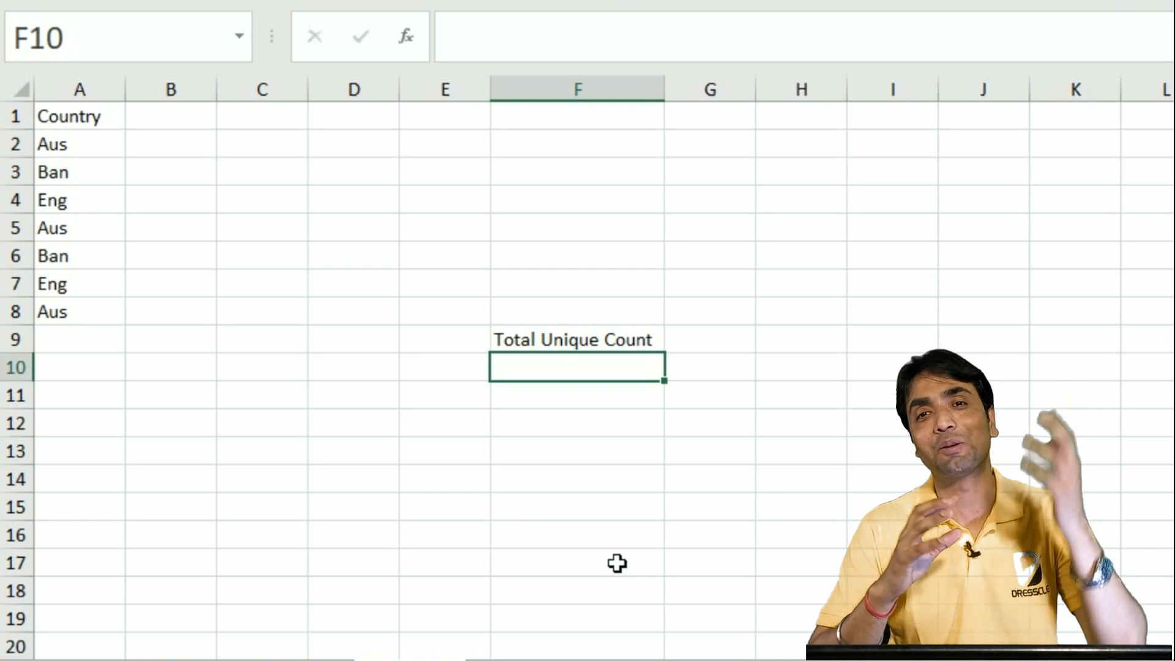
Step: In F10 under Total Unique Count, start a COUNTIF formula with A2:A8 as the range
type("=counti")
key("Tab")
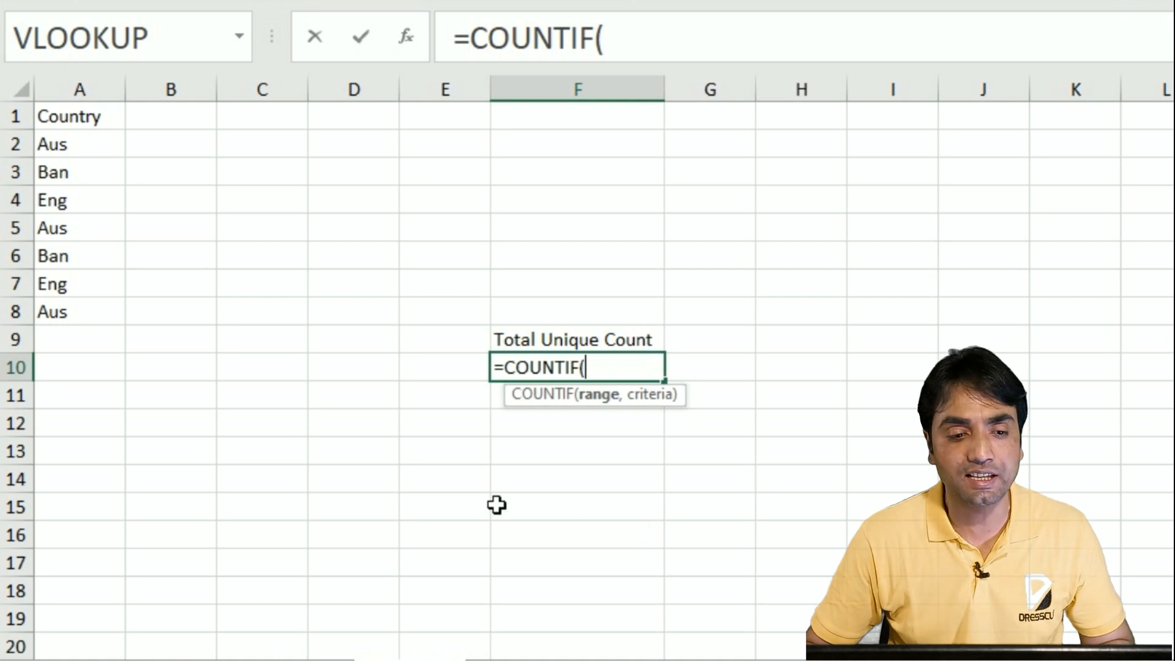
left_click_drag(100, 144, 100, 313)
type(",\"Aus\"")
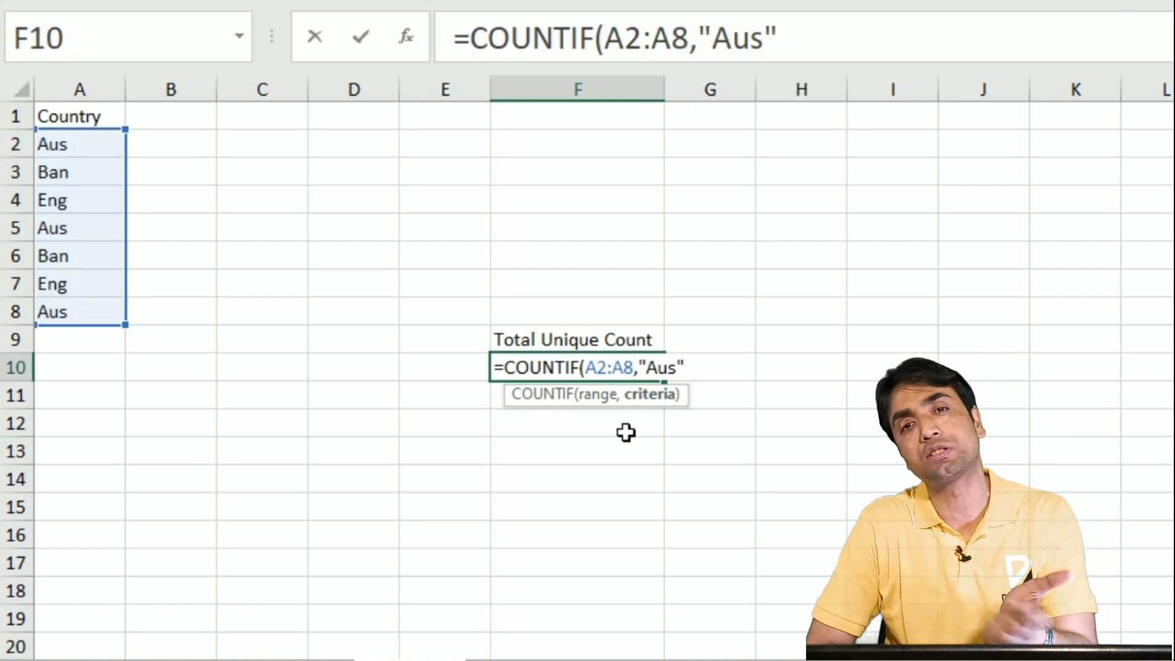
key("BackSpace")
key("BackSpace")
key("BackSpace")
key("BackSpace")
key("BackSpace")
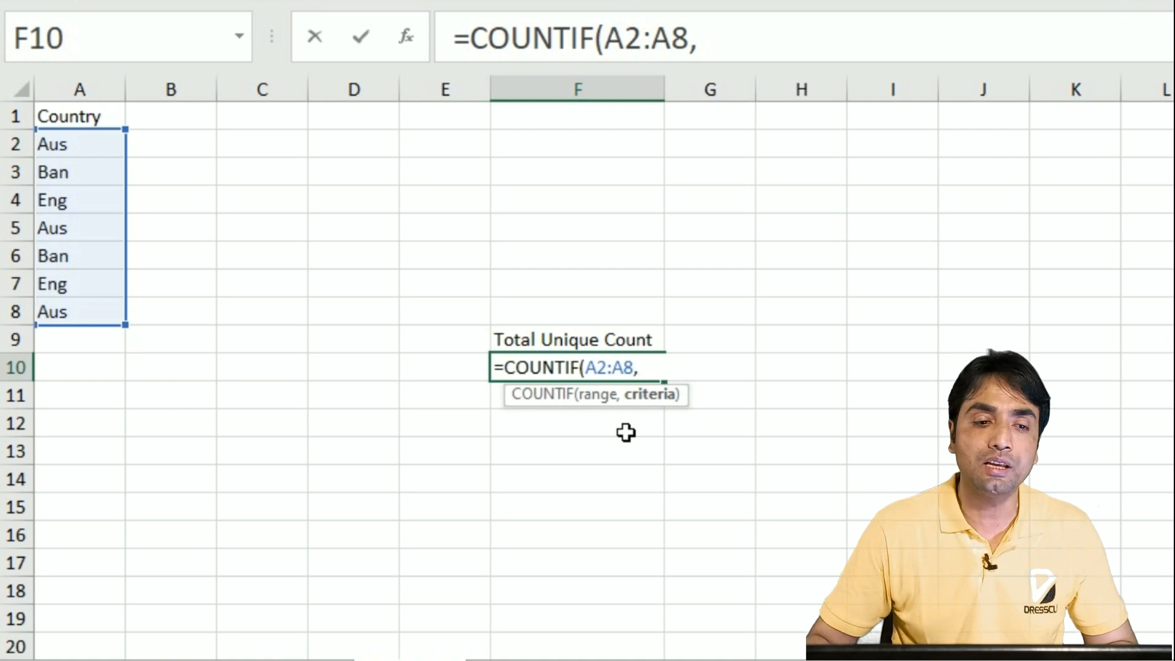
Step: Use A2:A8 as the COUNTIF criteria, close the formula, and evaluate it in place to its array of counts
left_click_drag(102, 158, 79, 318)
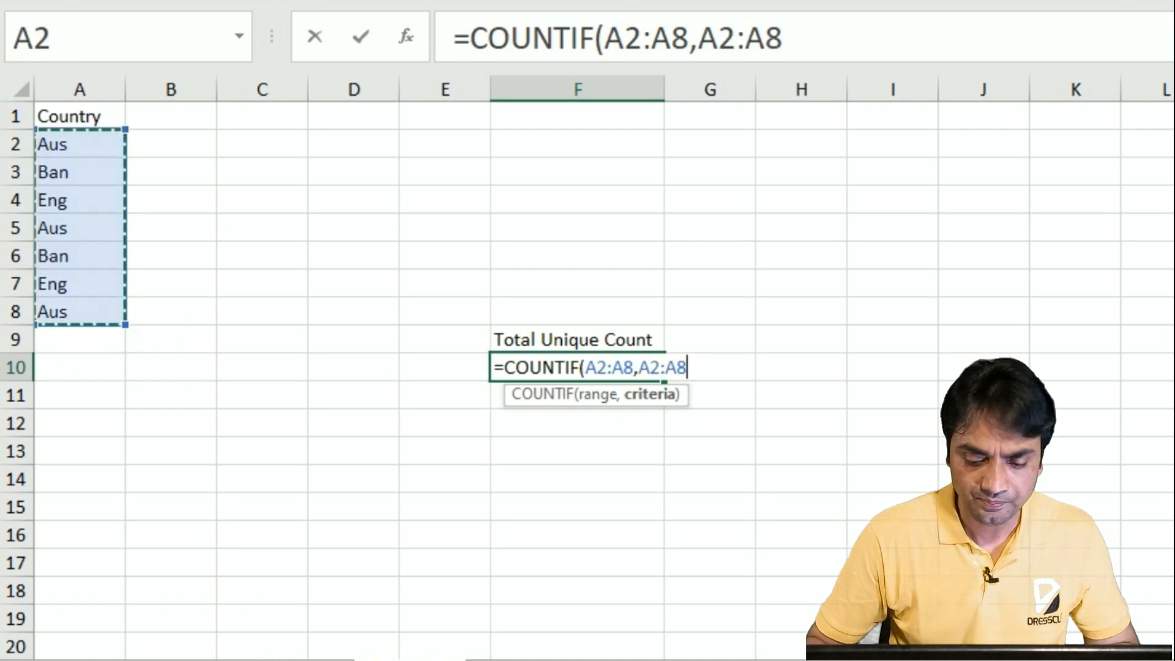
type(")")
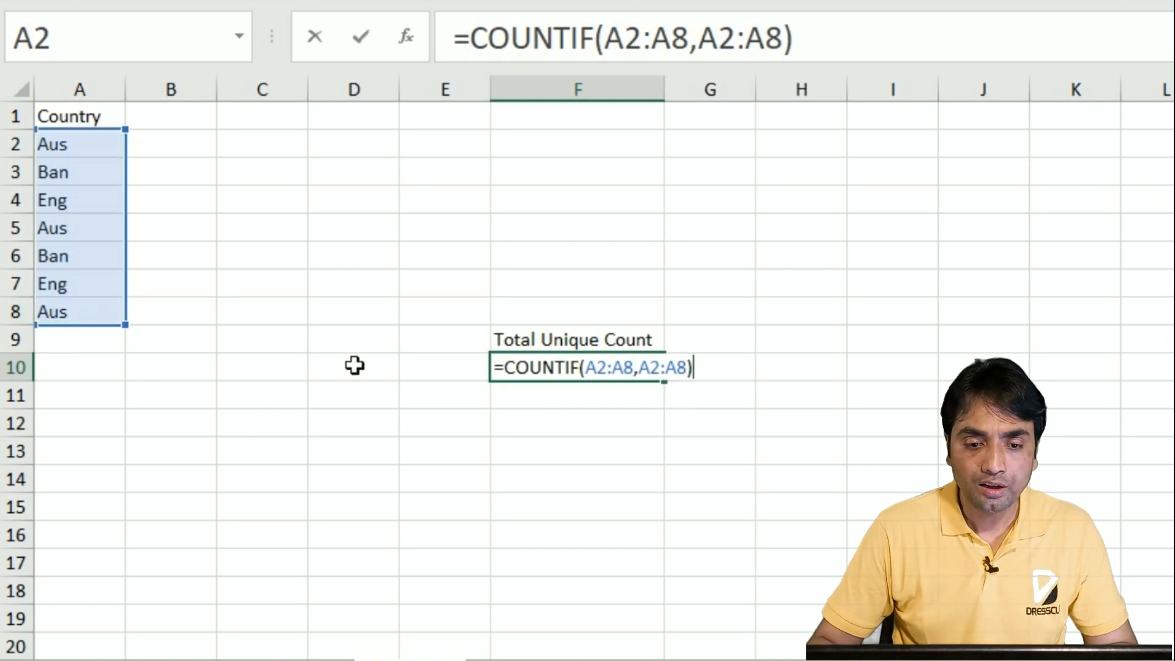
left_click_drag(494, 367, 694, 367)
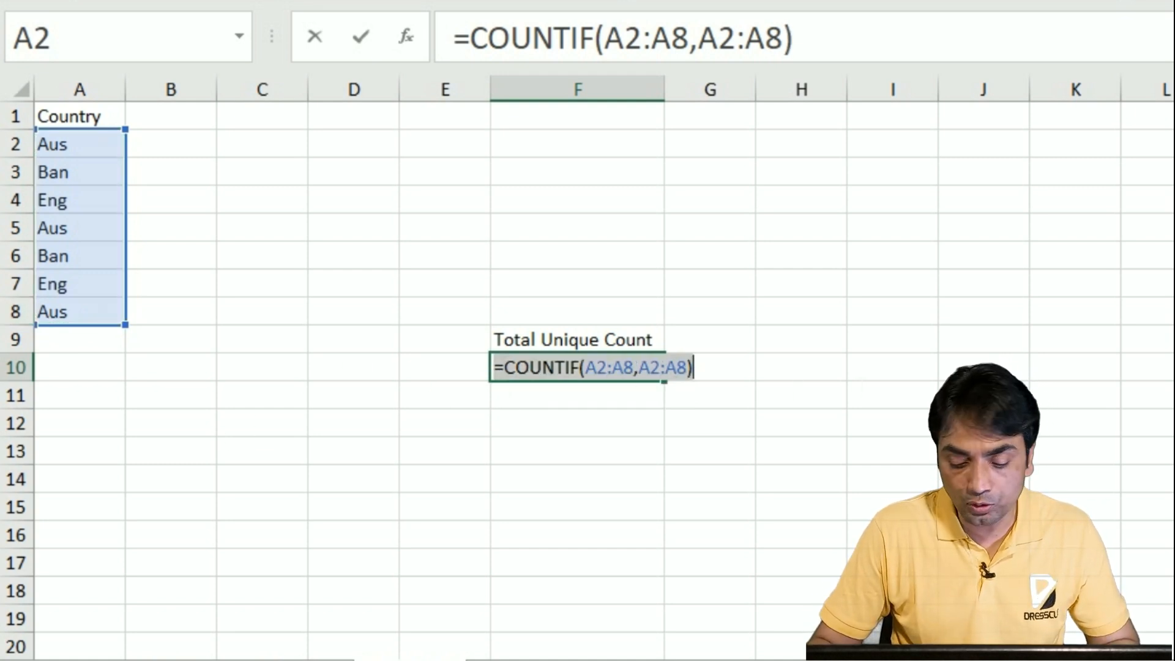
key("F9")
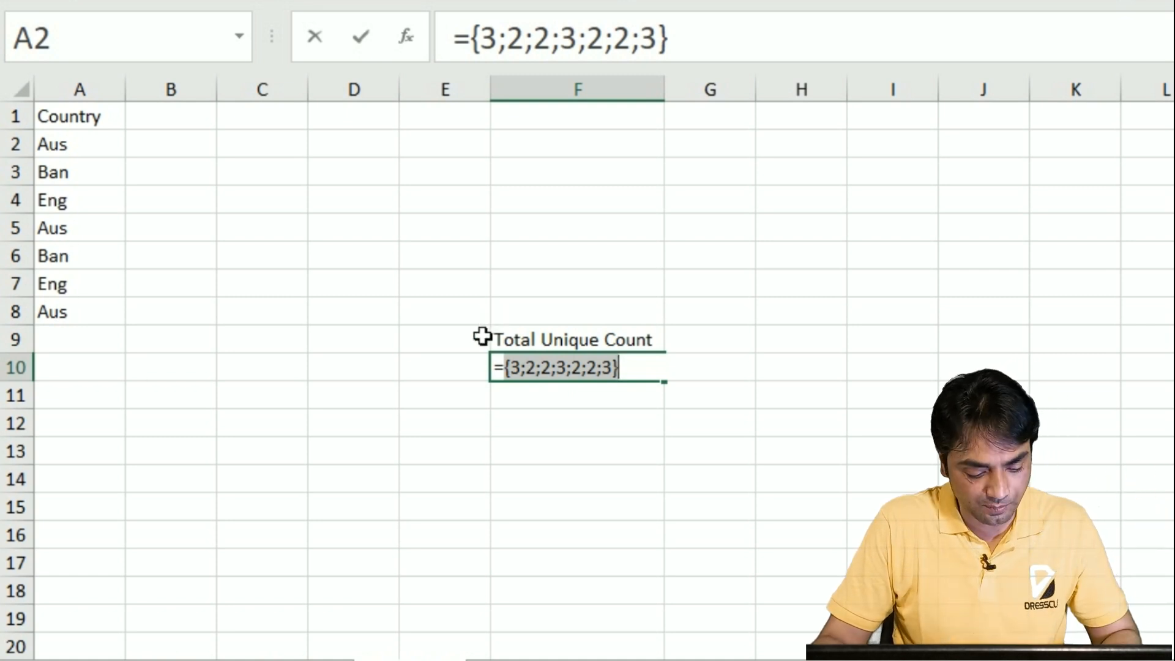
Step: Undo the in-place evaluation in F10 and put 1/ before COUNTIF so the formula reads =1/COUNTIF(A2:A8,A2:A8)
key("ctrl+z")
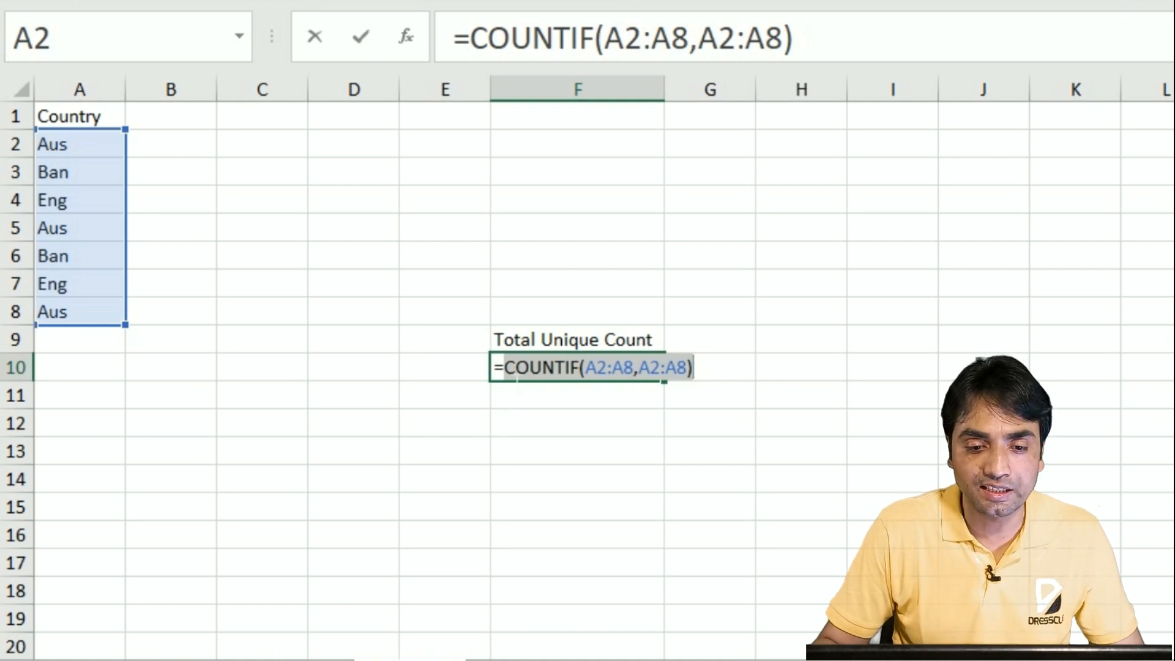
key("Left")
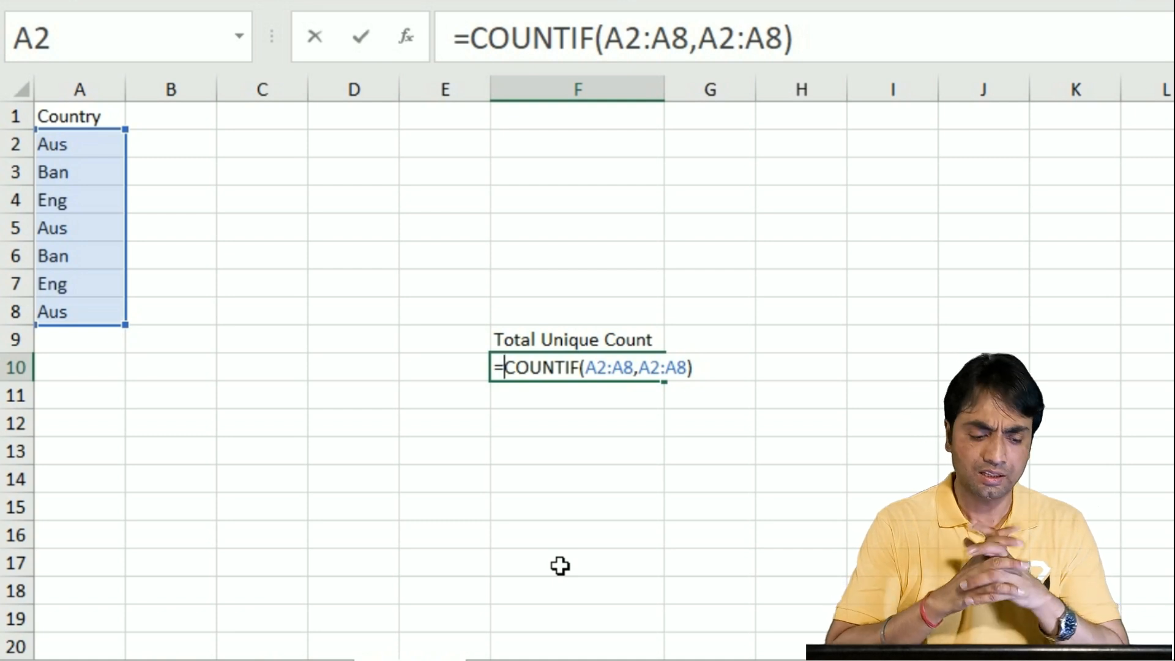
type("1/")
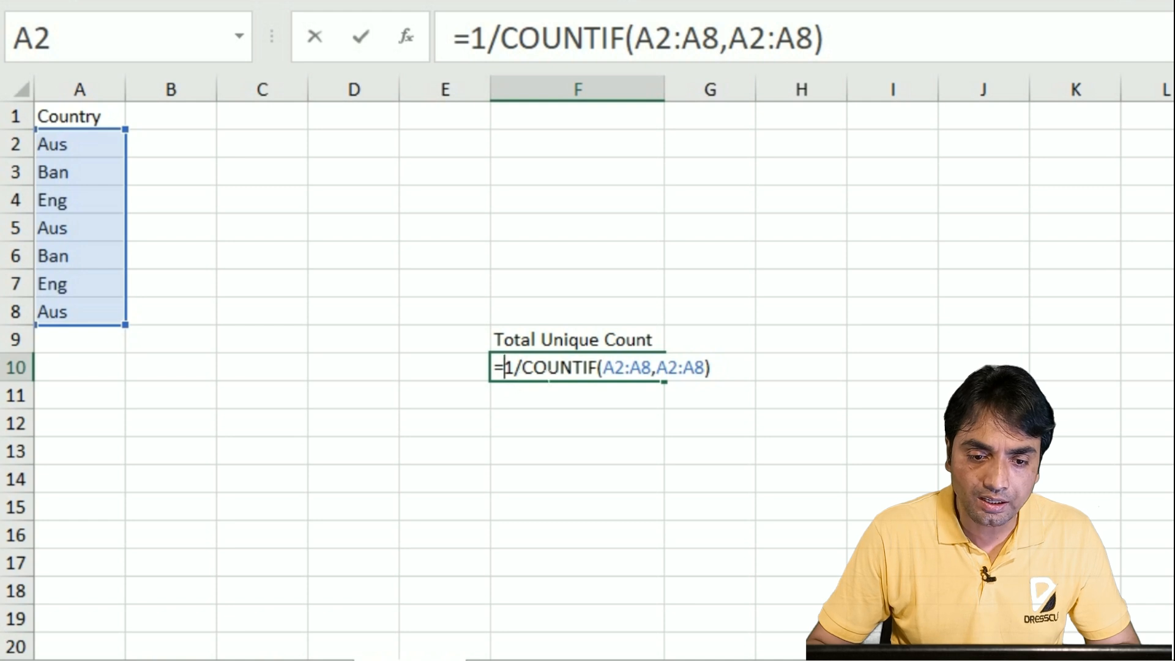
Step: Evaluate the 1/COUNTIF(A2:A8,A2:A8) expression in place to inspect its array, and restore the formula text
left_click_drag(505, 367, 713, 367)
key("F9")
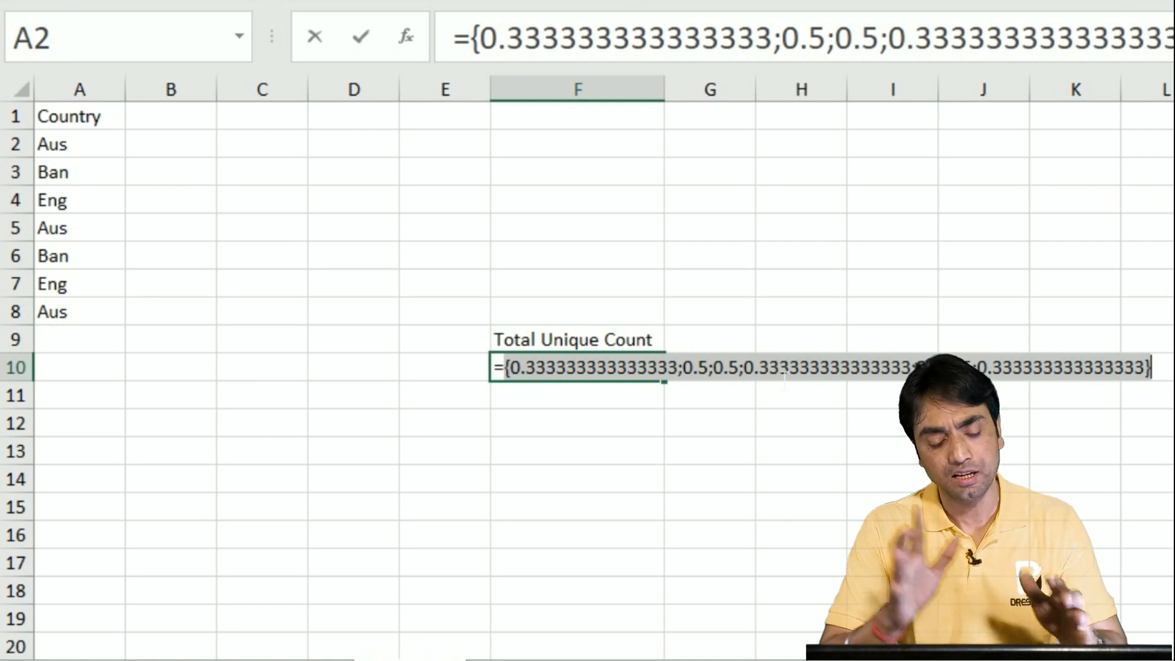
key("ctrl+z")
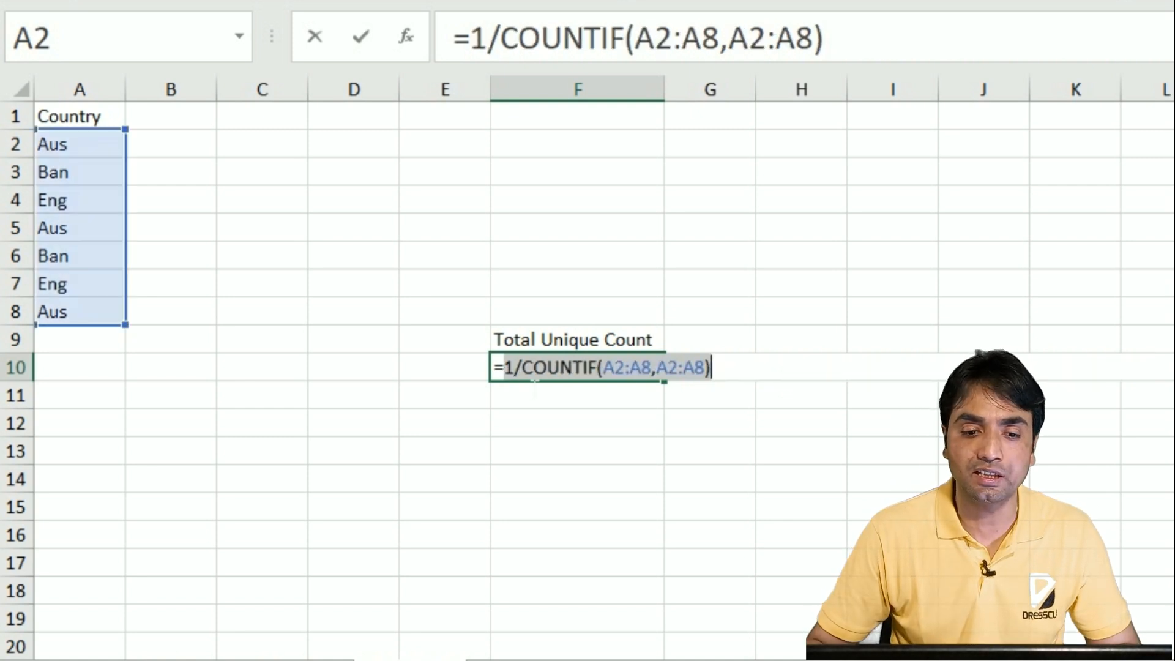
Step: Wrap the F10 expression in SUM and enter it as =SUM(1/COUNTIF(A2:A8,A2:A8))
key("Left")
type("su")
key("Tab")
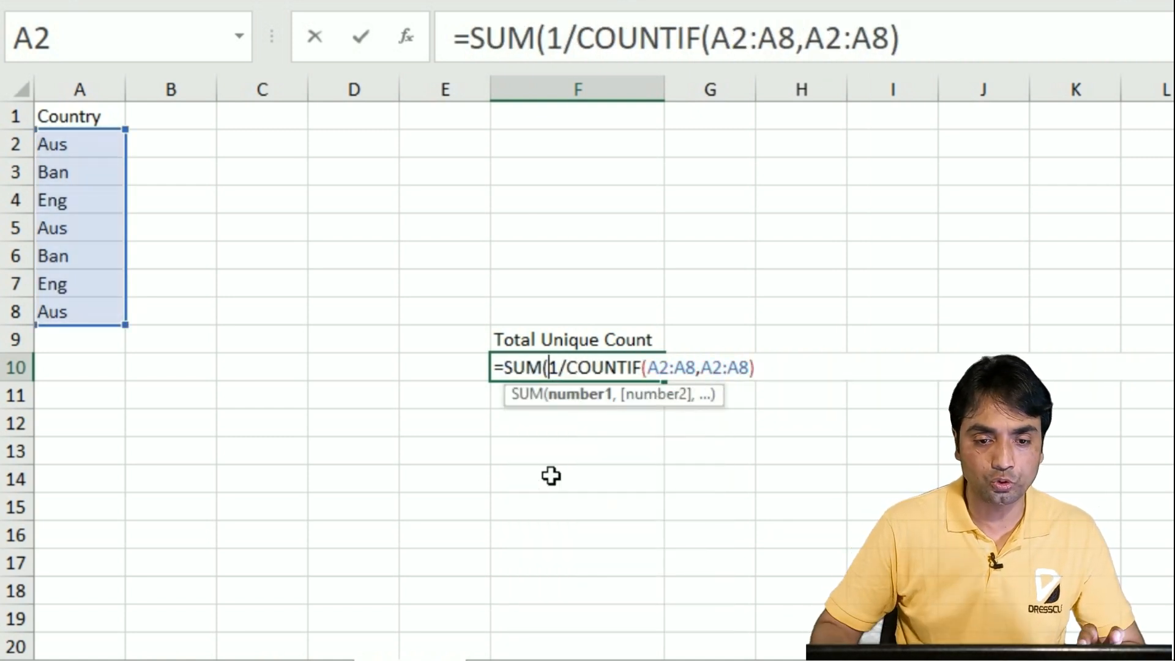
key("End")
type(")")
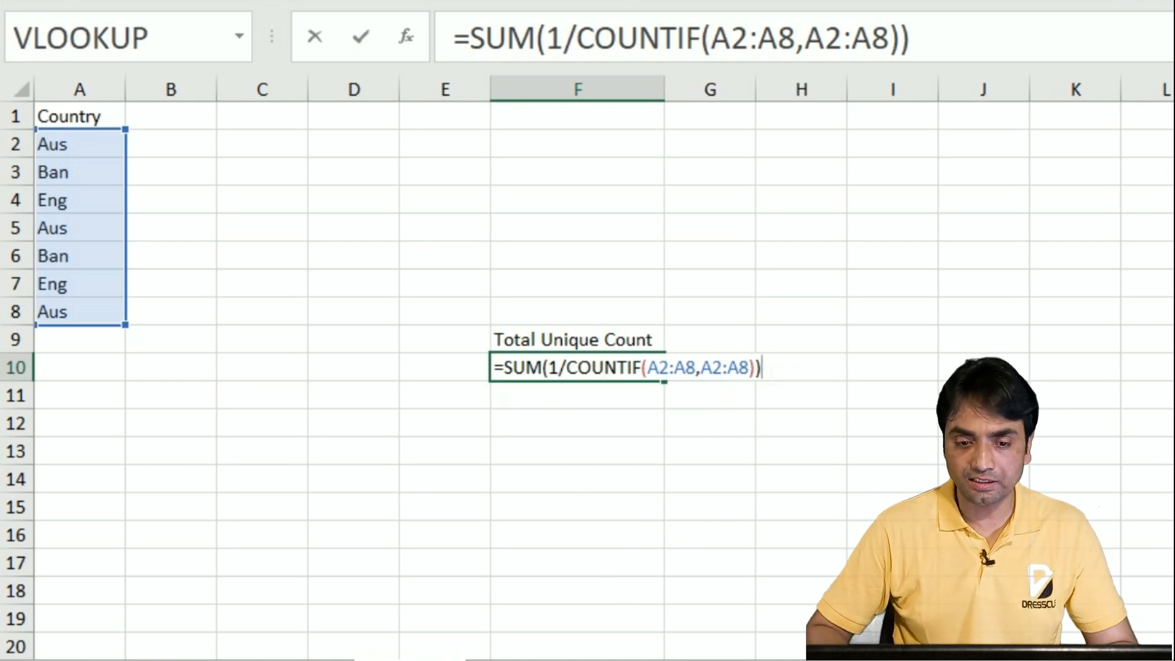
key("Return")
Step: Reopen the SUM formula in F10 and re-enter it as an array formula
key("Up")
key("F2")
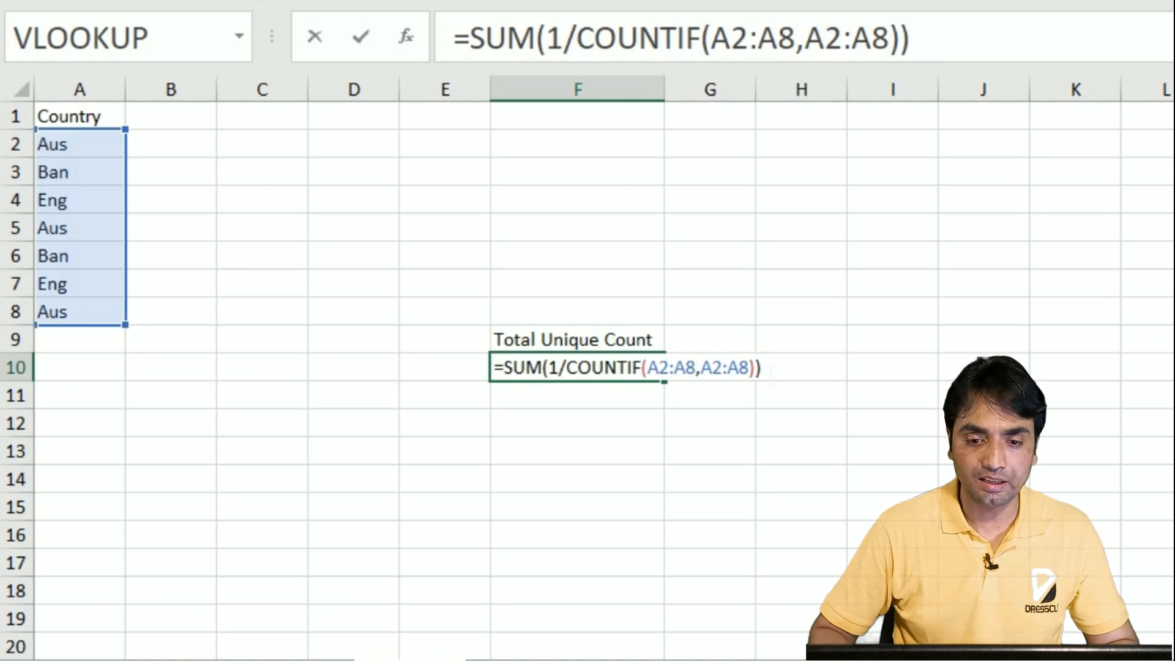
key("ctrl+shift+Return")
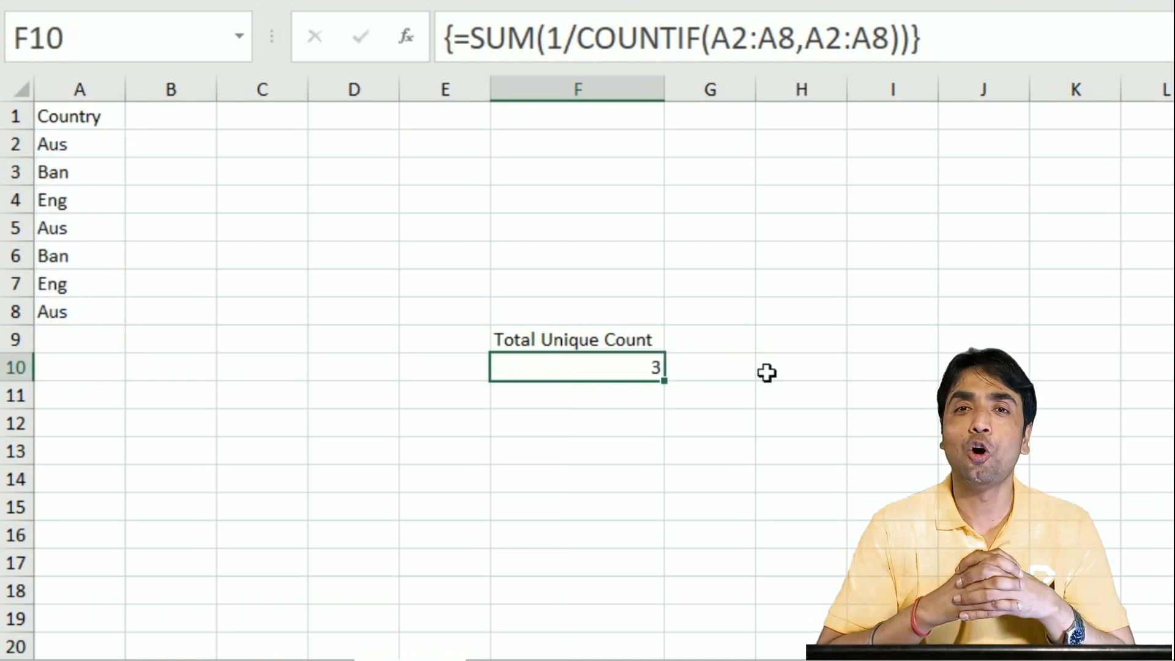